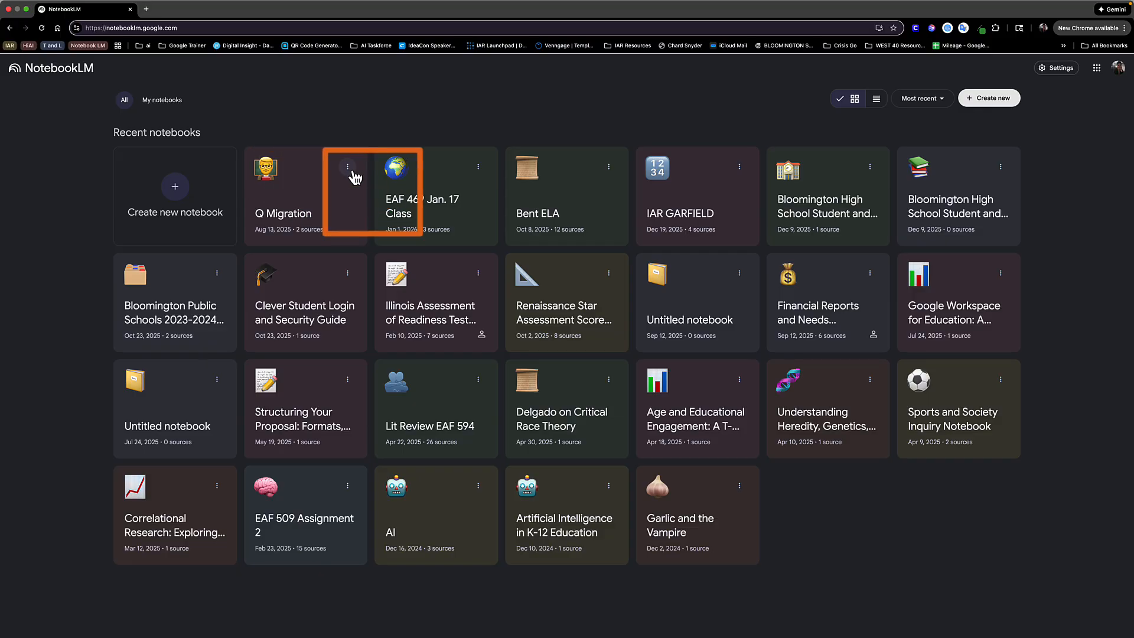
- Look at the Q Migration notebook's options in both the grid and list layouts, and return to the grid layout
{"action": "left_click", "coordinate": [352, 172]}
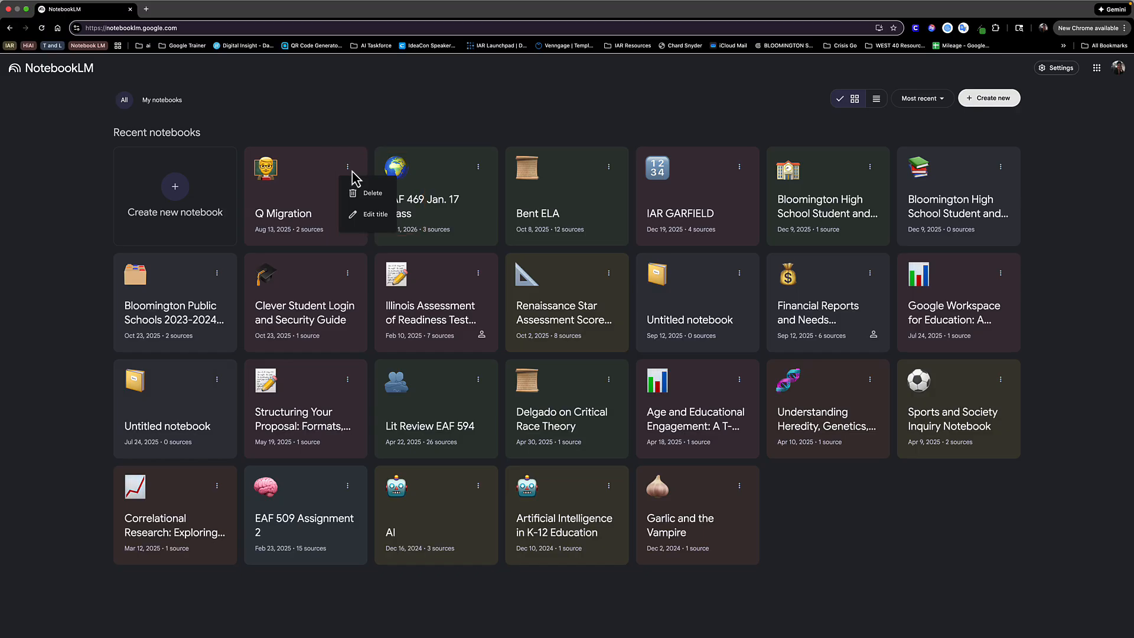
{"action": "left_click", "coordinate": [324, 124]}
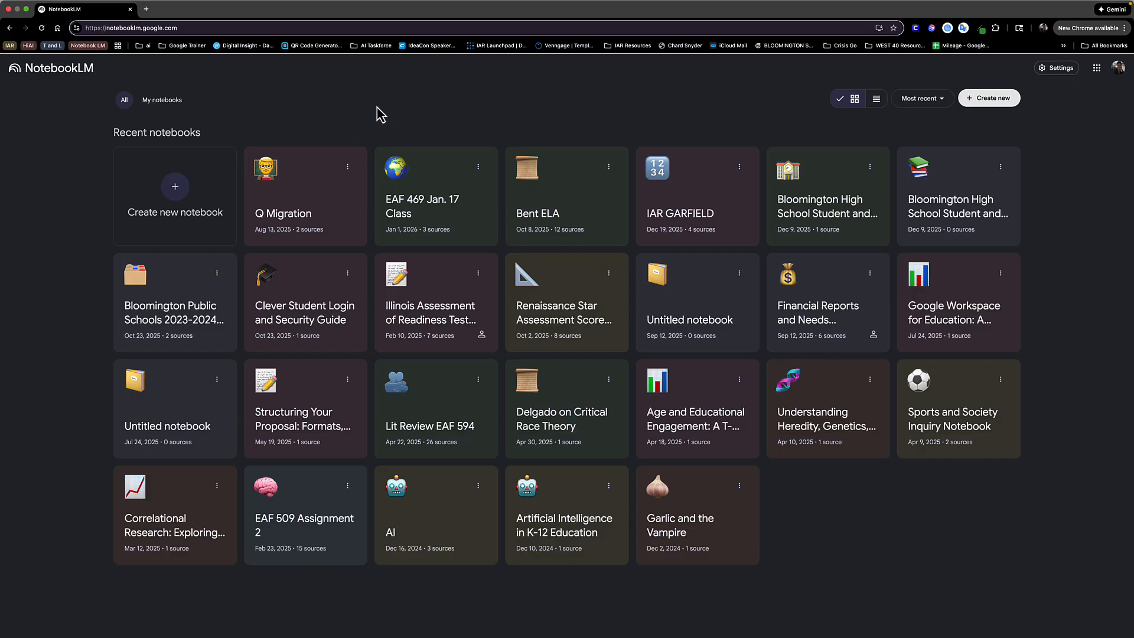
{"action": "left_click", "coordinate": [877, 101]}
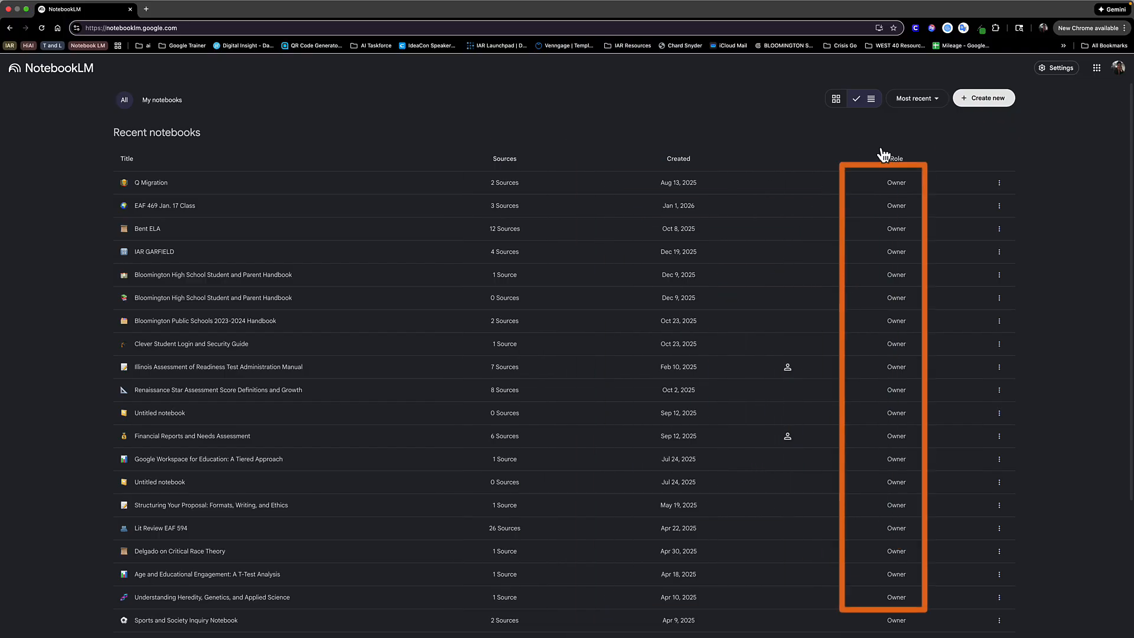
{"action": "left_click", "coordinate": [1001, 187]}
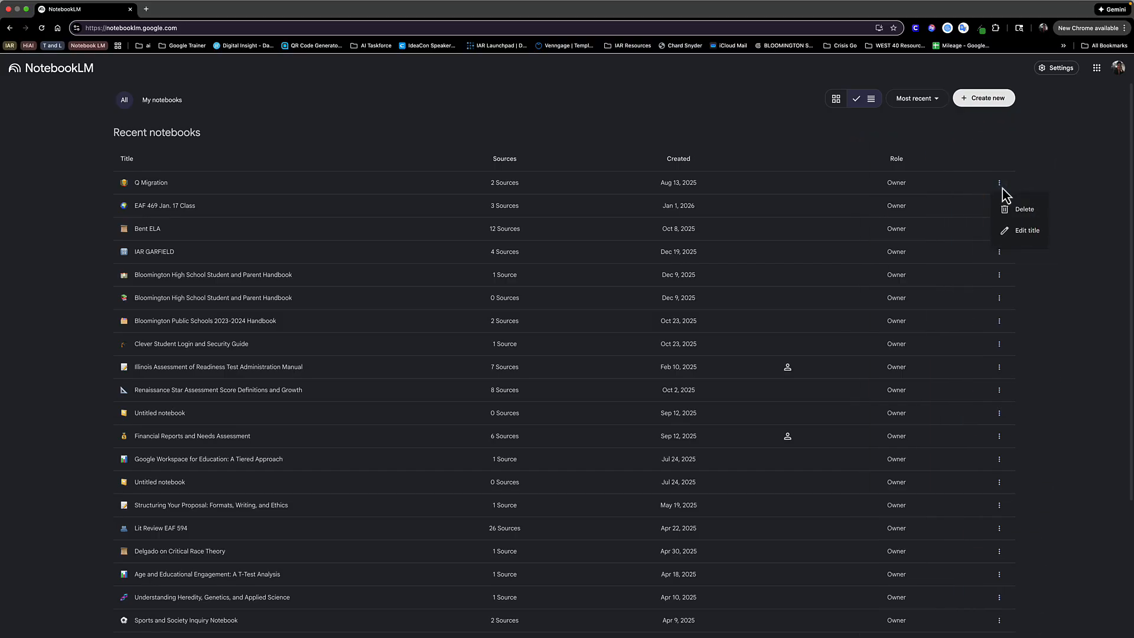
{"action": "left_click", "coordinate": [837, 101]}
{"action": "left_click", "coordinate": [837, 101]}
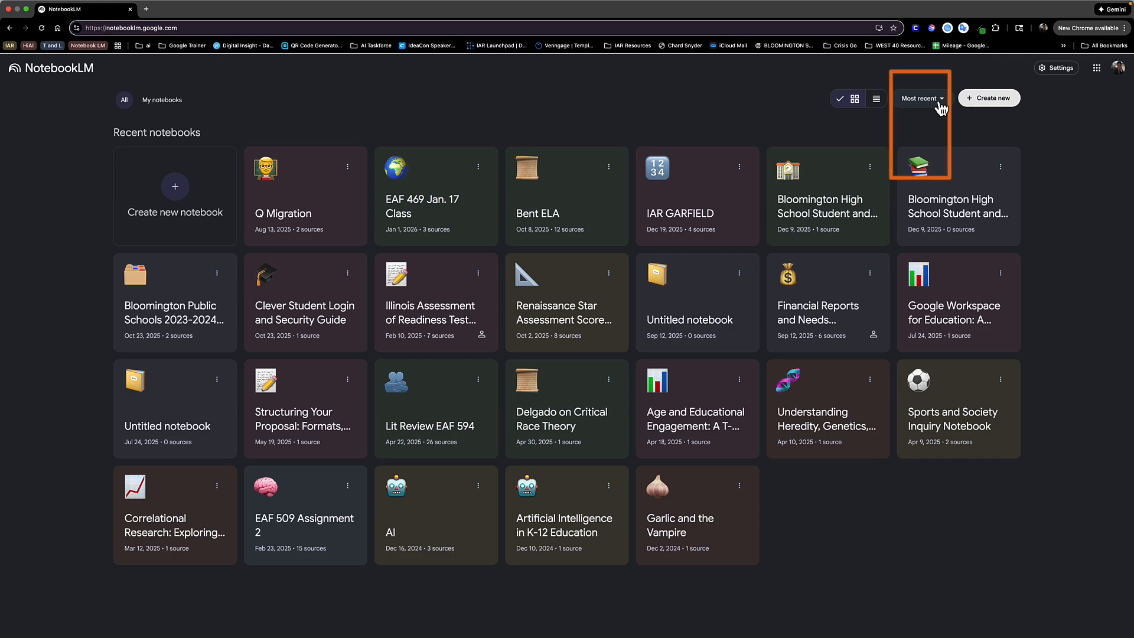
- Sort the notebooks by title, and restore the most recent order
{"action": "left_click", "coordinate": [939, 99]}
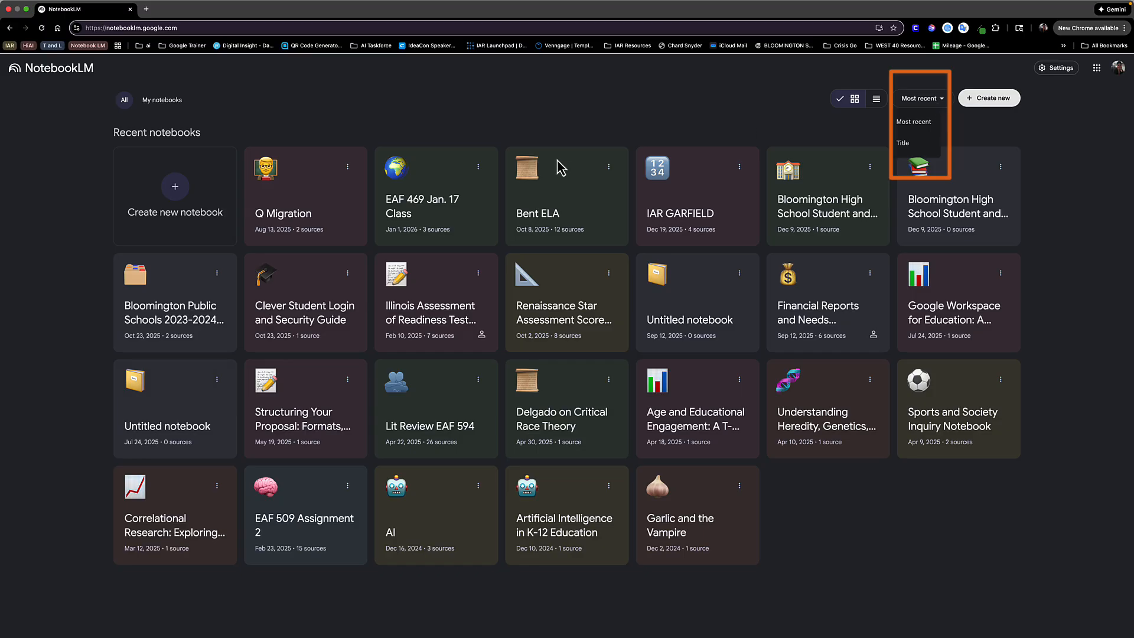
{"action": "left_click", "coordinate": [903, 143]}
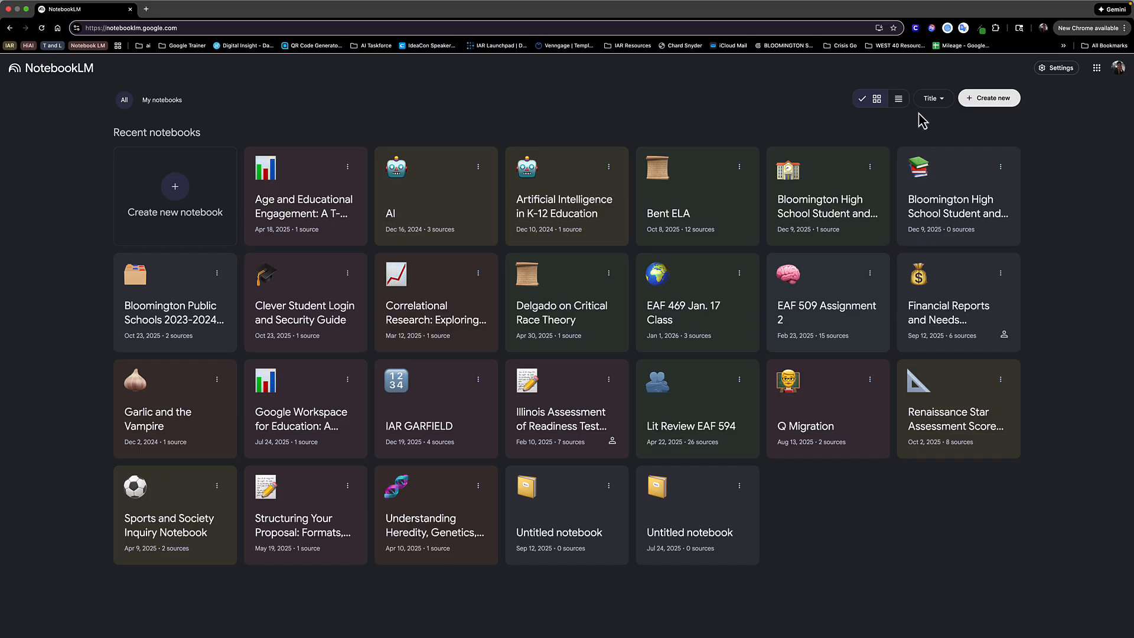
{"action": "left_click", "coordinate": [932, 100]}
{"action": "left_click", "coordinate": [938, 122]}
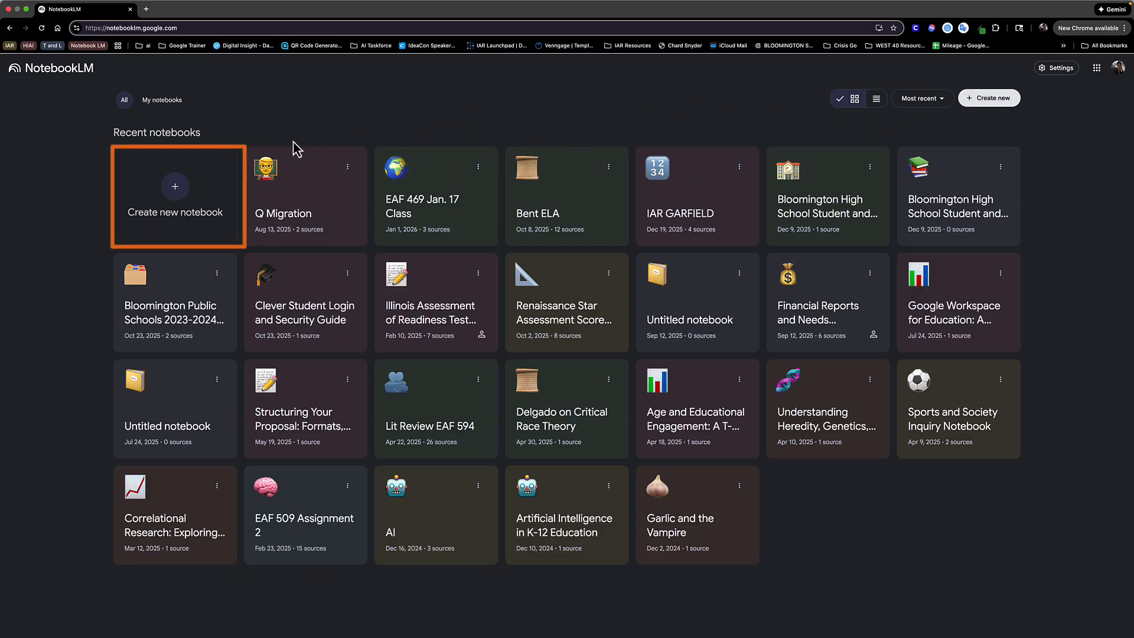
- Switch the interface appearance to light mode
{"action": "left_click", "coordinate": [1064, 71]}
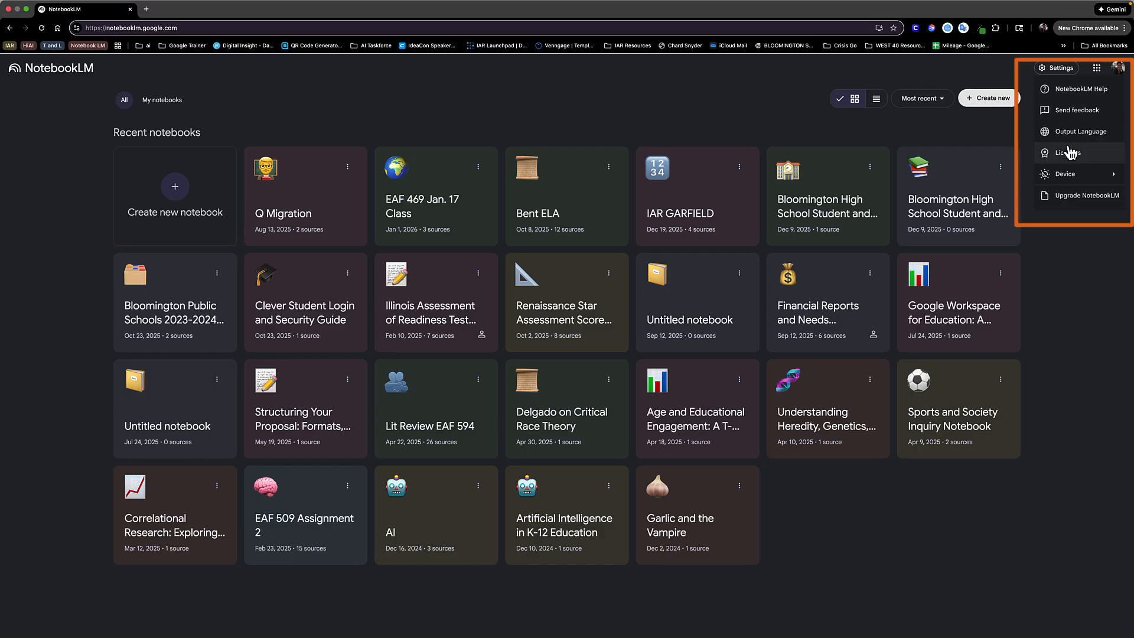
{"action": "mouse_move", "coordinate": [1065, 175]}
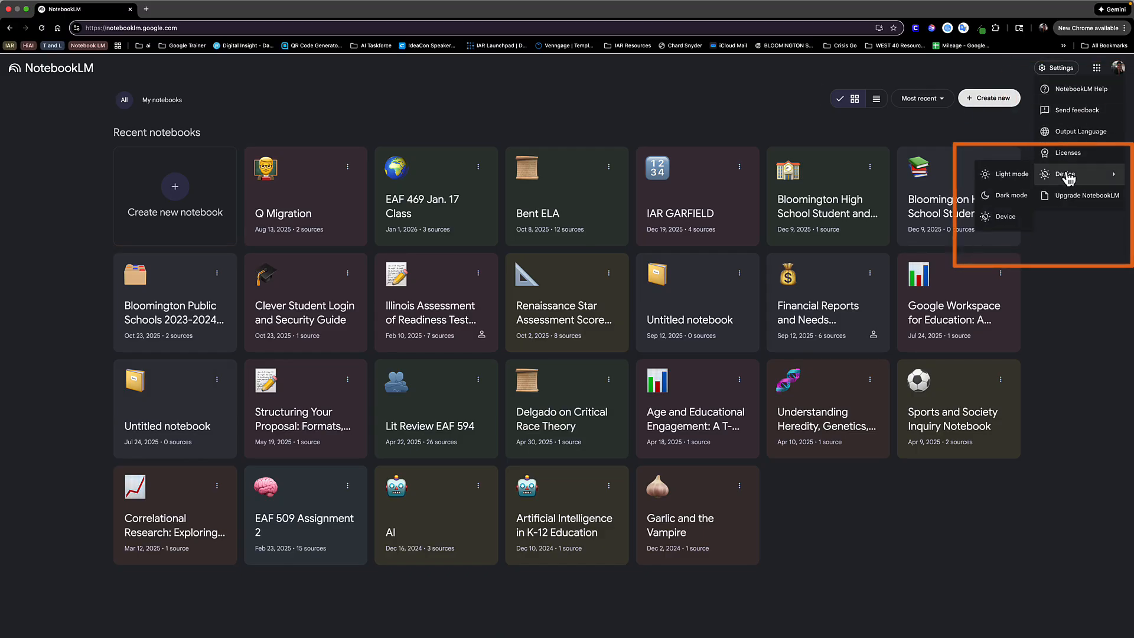
{"action": "left_click", "coordinate": [1016, 179]}
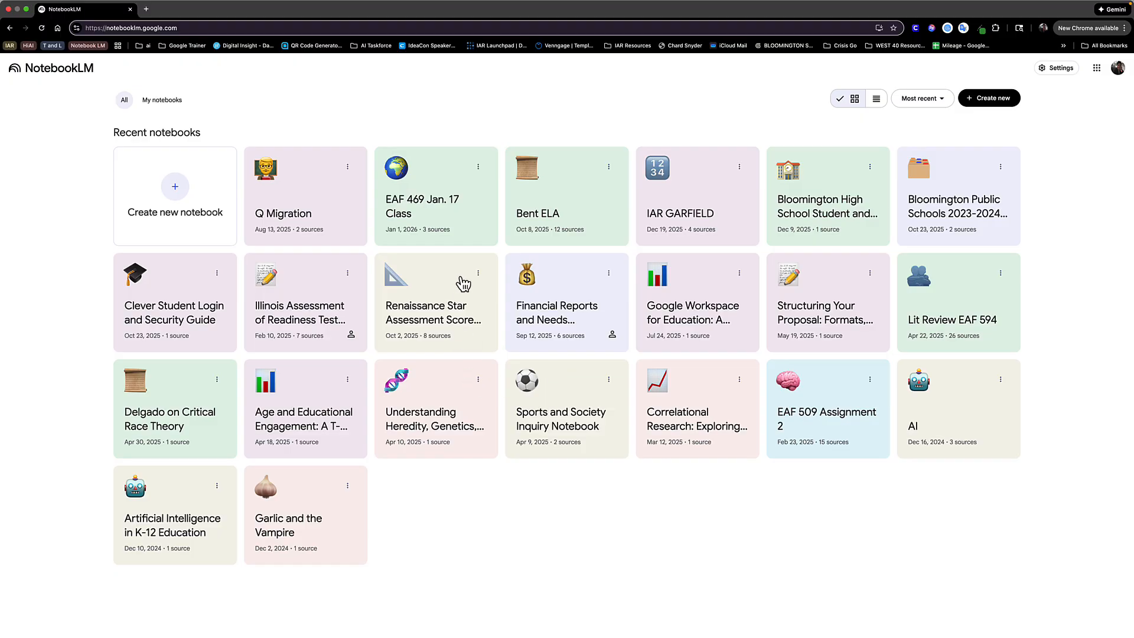
- Open the Illinois Assessment of Readiness Test notebook and leave only Accessibility Features.pdf selected as a source
{"action": "left_click", "coordinate": [316, 312]}
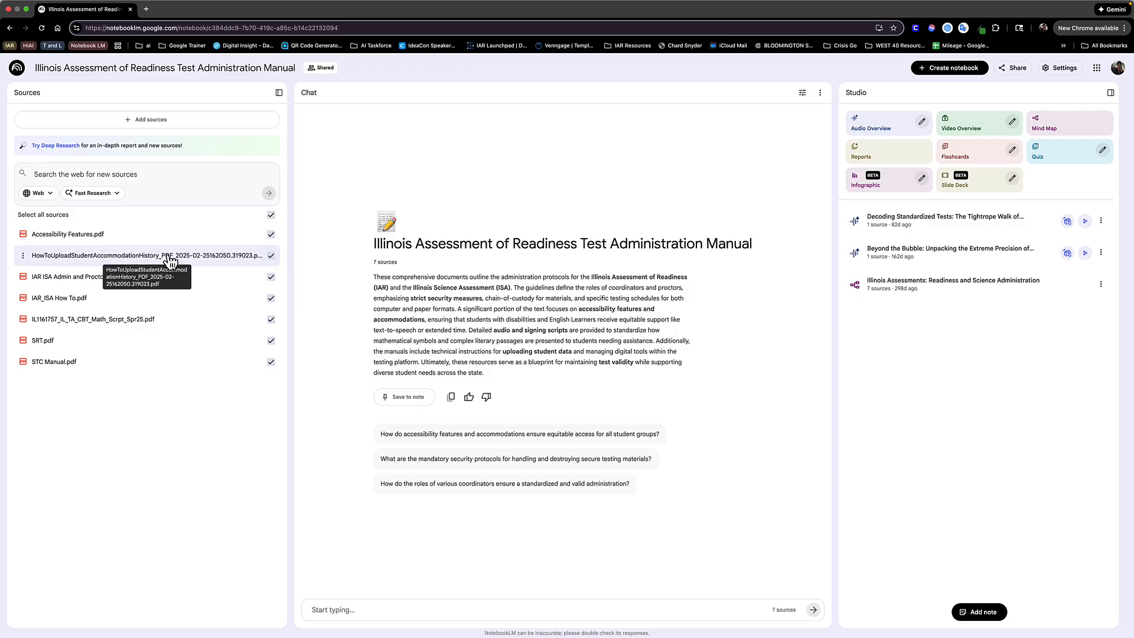
{"action": "left_click", "coordinate": [271, 215]}
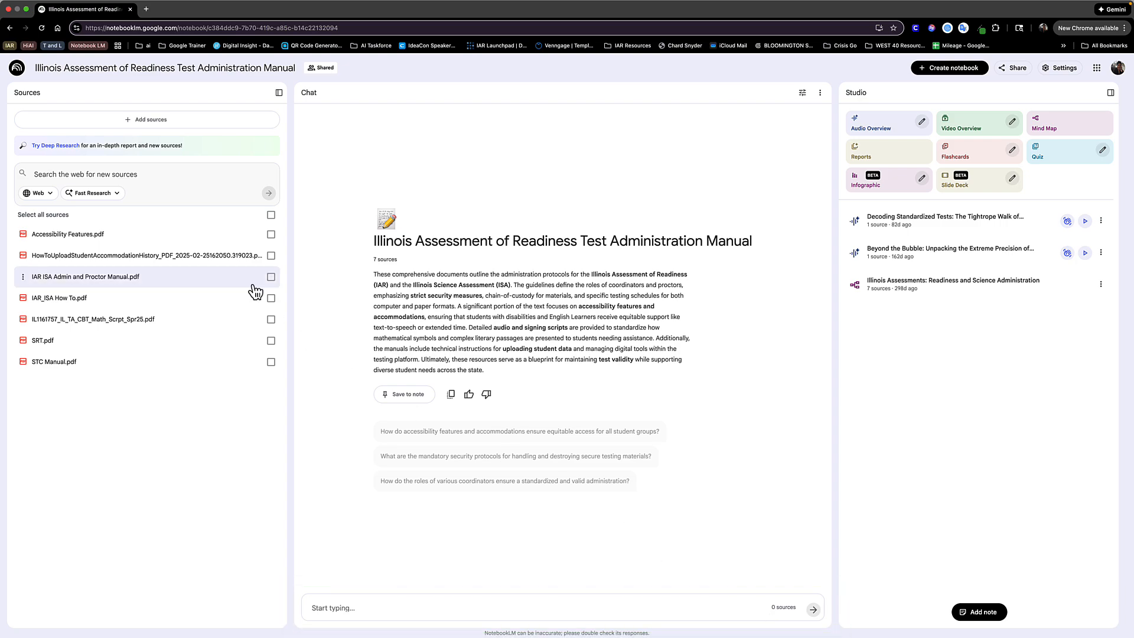
{"action": "left_click", "coordinate": [271, 235]}
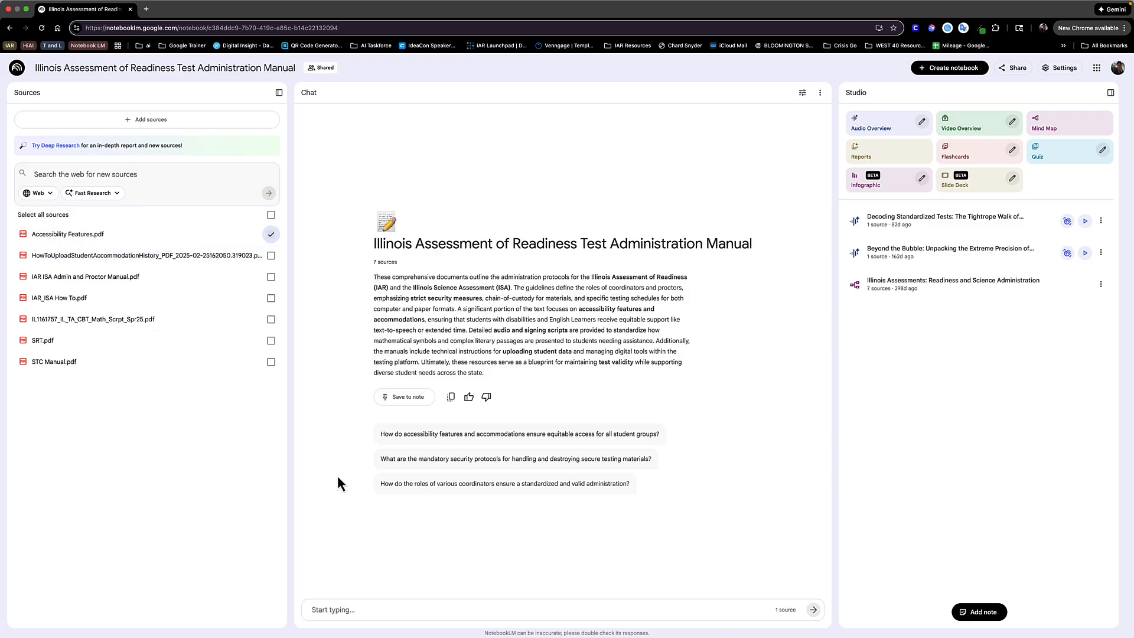
- Ask the chat "Summarize this pdf" and open citation 5 of the answer in the source document
{"action": "left_click", "coordinate": [392, 610]}
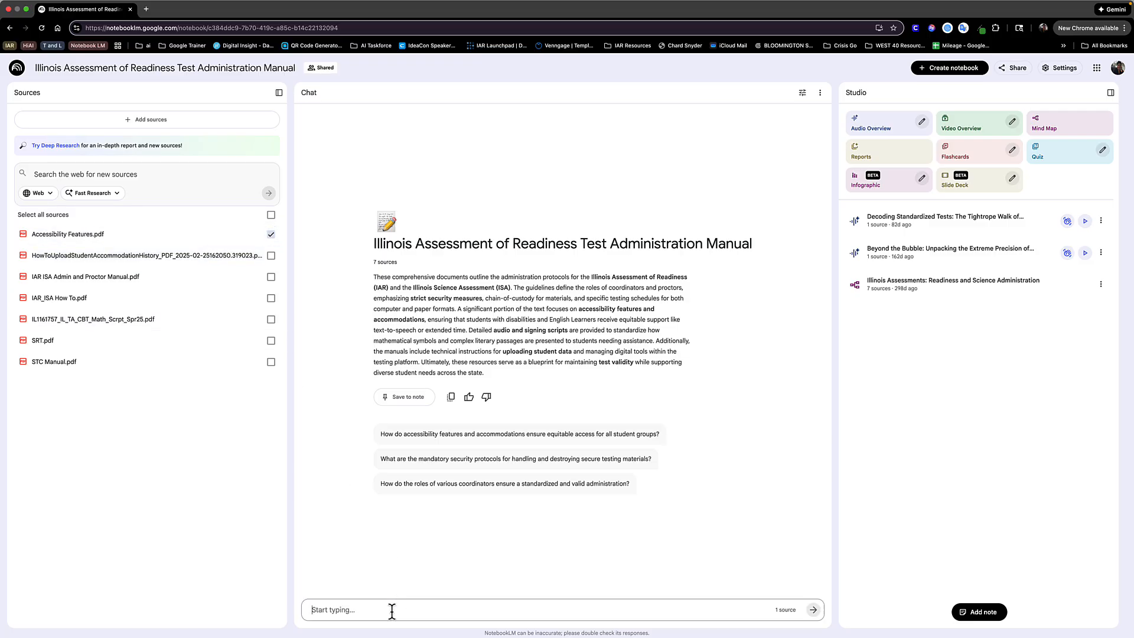
{"action": "type", "text": "Summarize this pdf"}
{"action": "key", "text": "Return"}
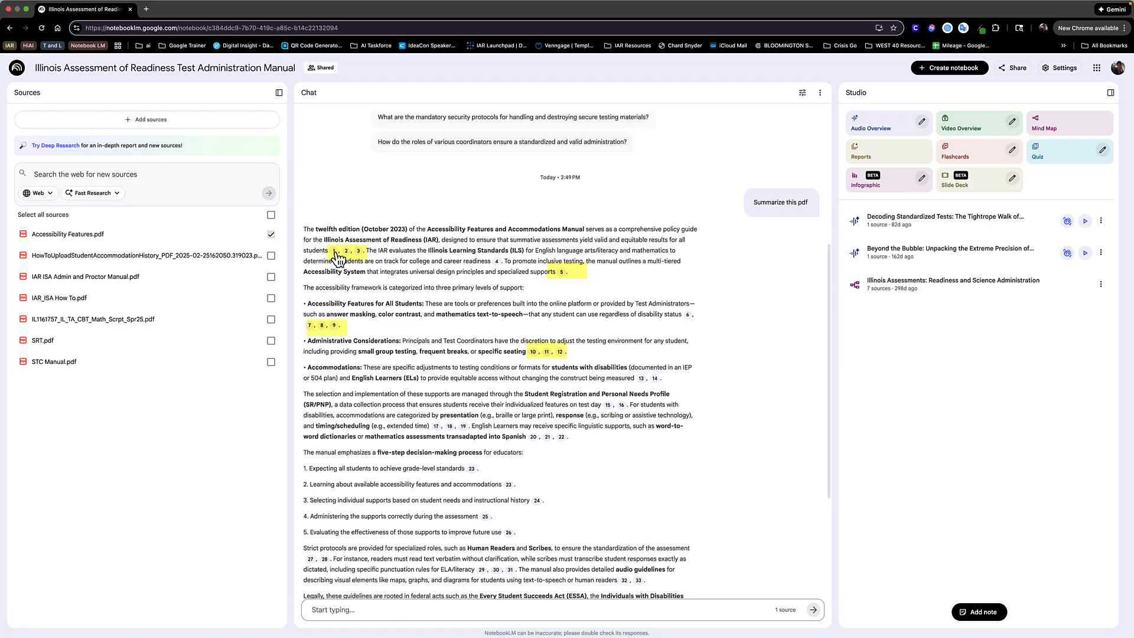
{"action": "mouse_move", "coordinate": [334, 252]}
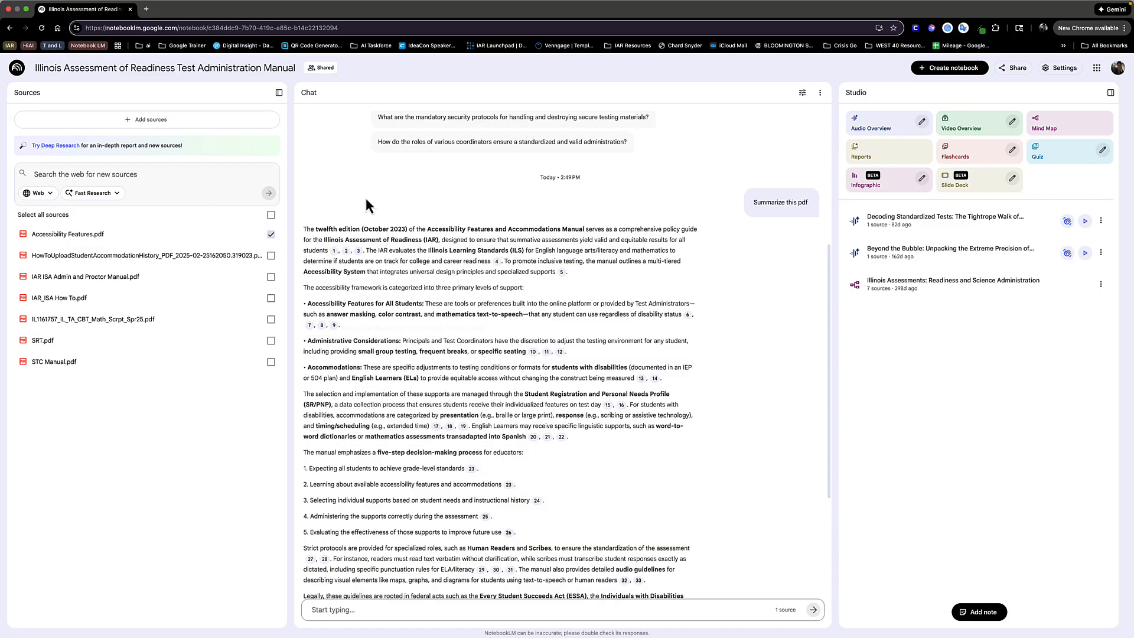
{"action": "left_click", "coordinate": [563, 274]}
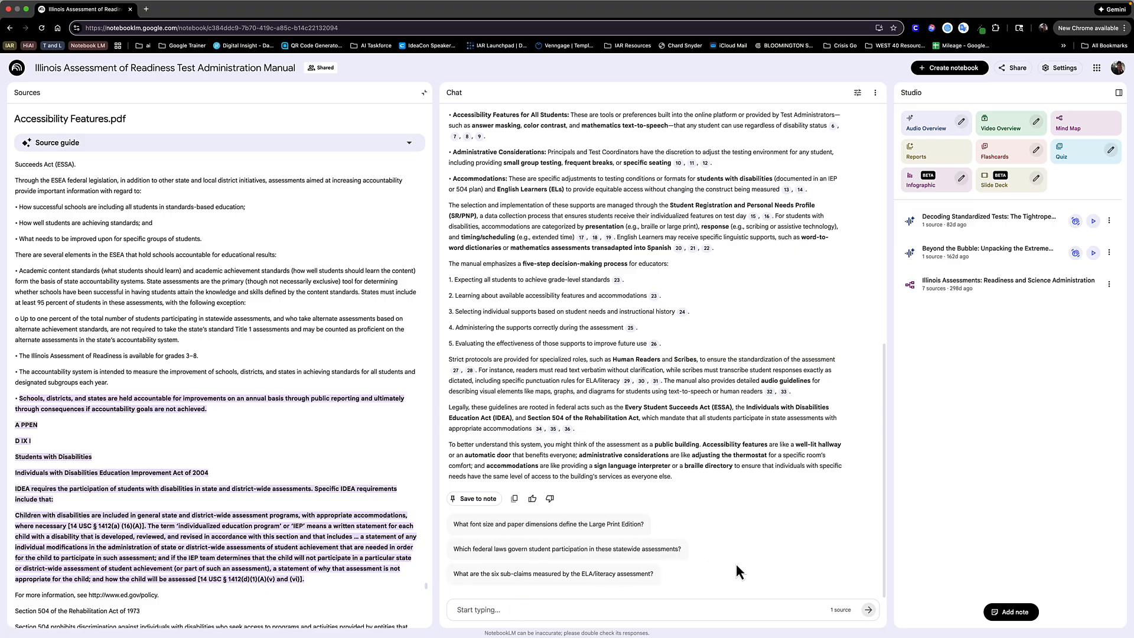
- Request a shorter summary by sending "this is too long - give me two paragraphs" in the chat
{"action": "left_click", "coordinate": [674, 607]}
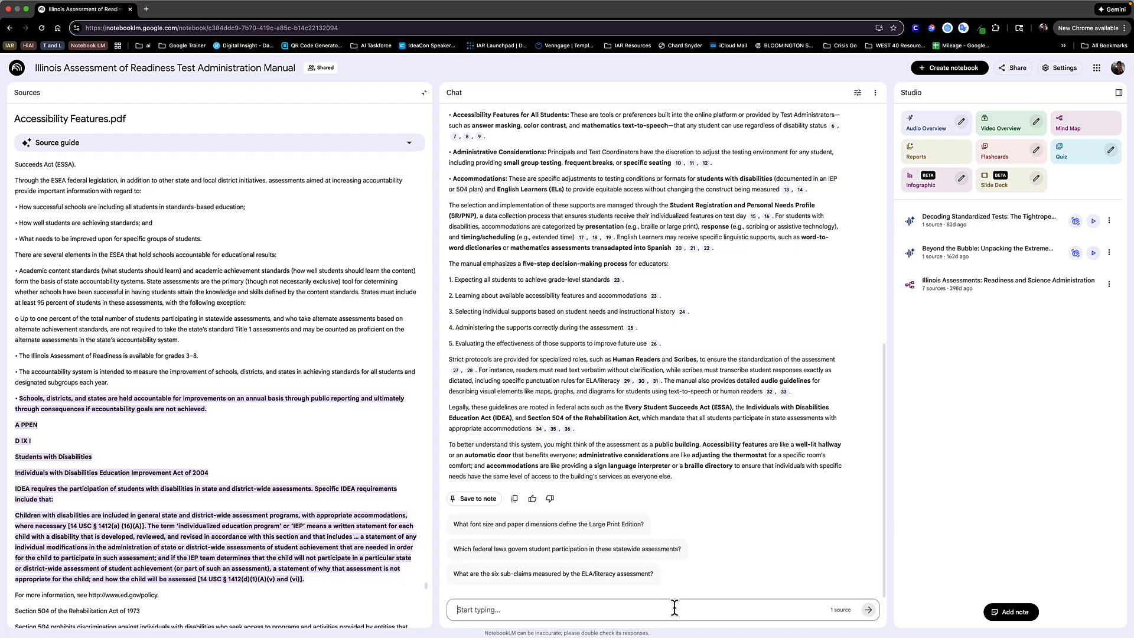
{"action": "type", "text": "this is too long - give me two paragraphs"}
{"action": "key", "text": "Return"}
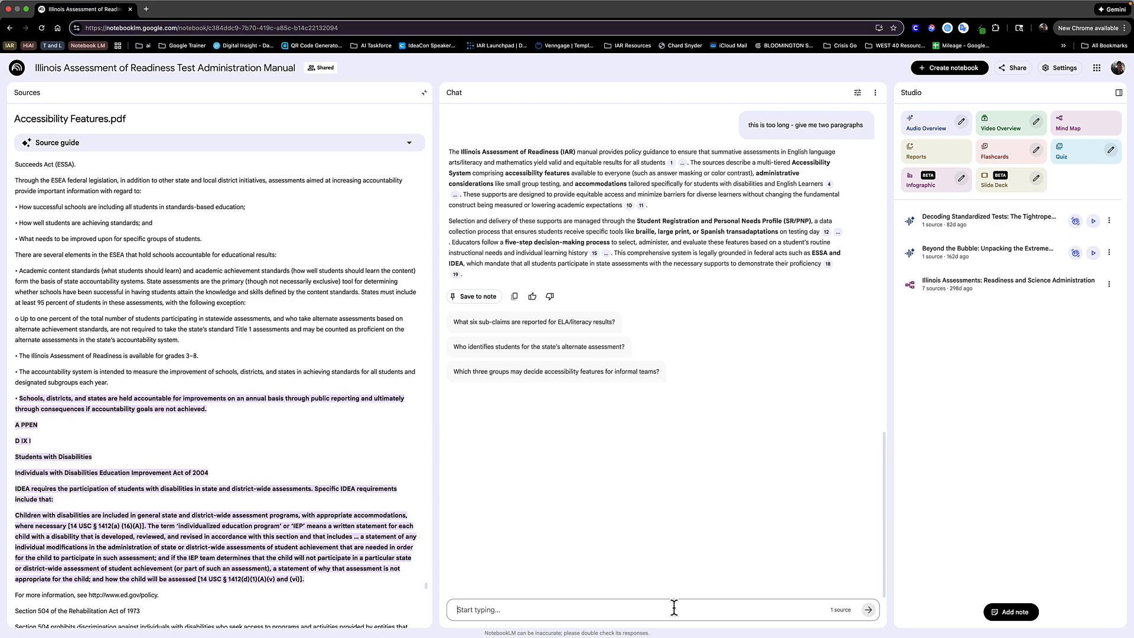
- Request a translation of the summary by sending "I want this in spanish" in the chat
{"action": "type", "text": "I want thi si"}
{"action": "key", "text": "BackSpace"}
{"action": "key", "text": "BackSpace"}
{"action": "key", "text": "BackSpace"}
{"action": "type", "text": "s in spanish"}
{"action": "key", "text": "Return"}
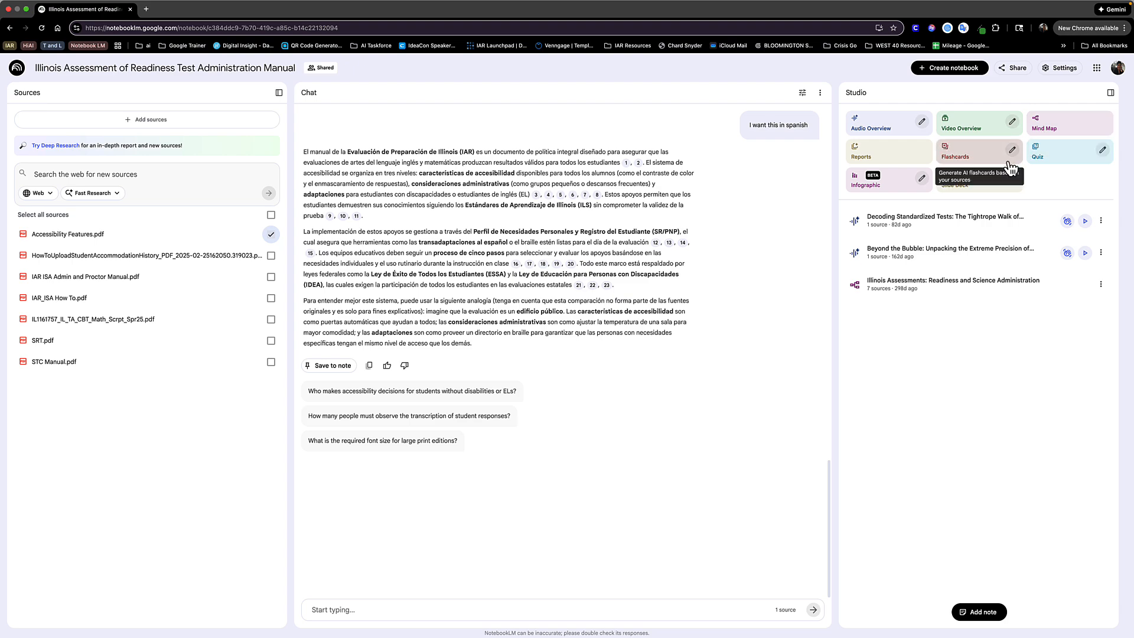
- Generate a quiz from the selected source Accessibility Features.pdf and open it
{"action": "left_click", "coordinate": [1059, 157]}
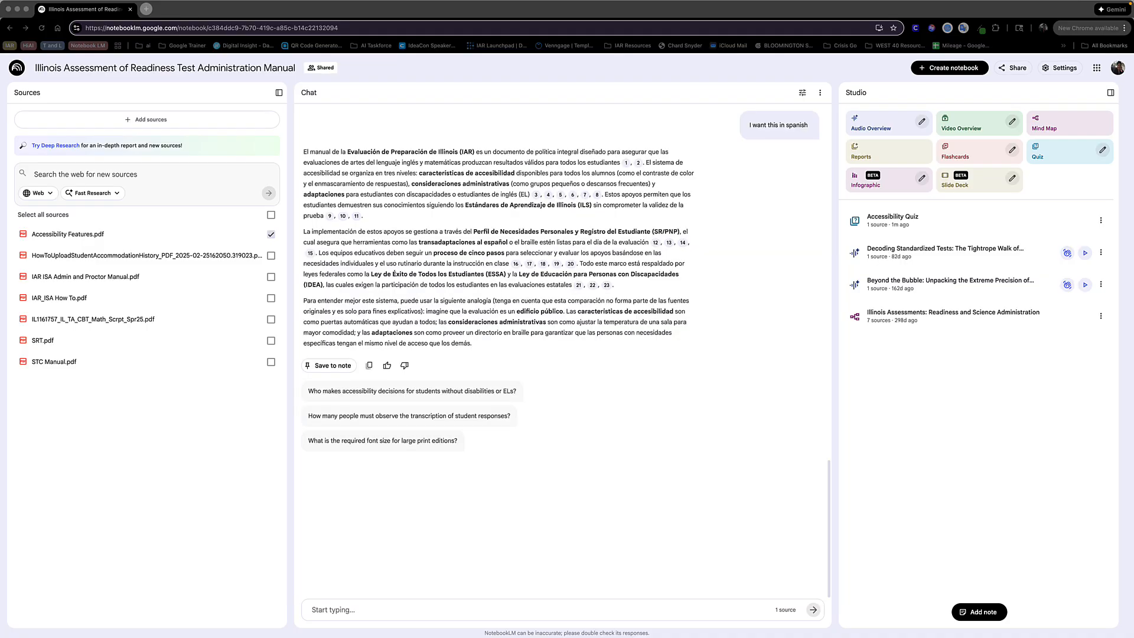
{"action": "left_click", "coordinate": [881, 220]}
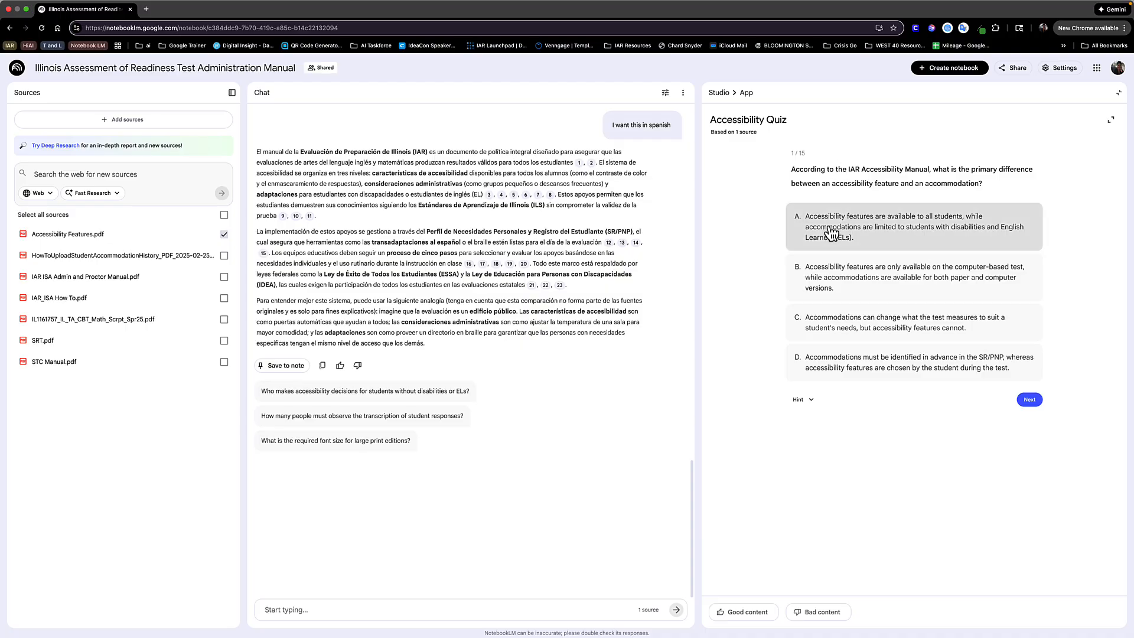
- Answer the first five questions of the Accessibility Quiz with A, D, D, A and D, and close the quiz
{"action": "left_click", "coordinate": [850, 225]}
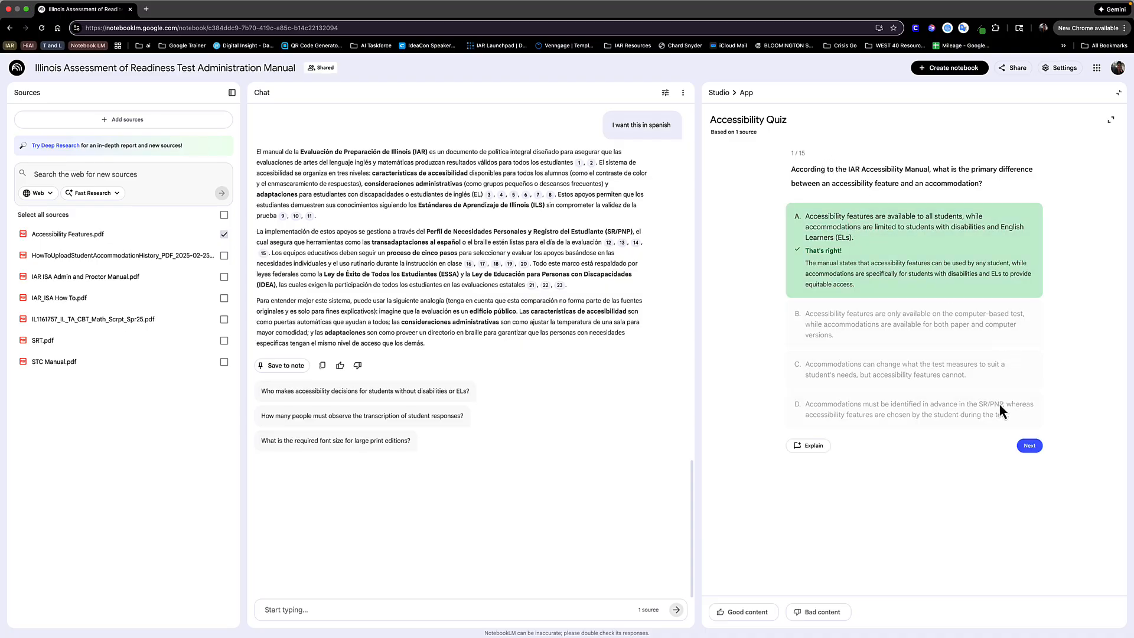
{"action": "left_click", "coordinate": [1030, 447]}
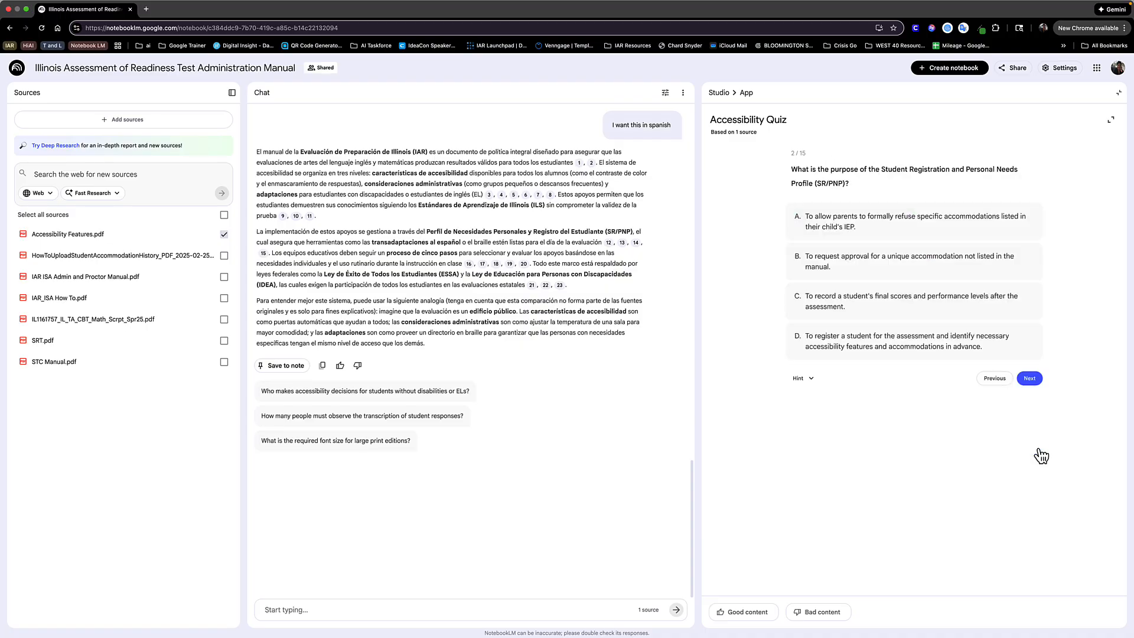
{"action": "left_click", "coordinate": [980, 346]}
{"action": "left_click", "coordinate": [1027, 424]}
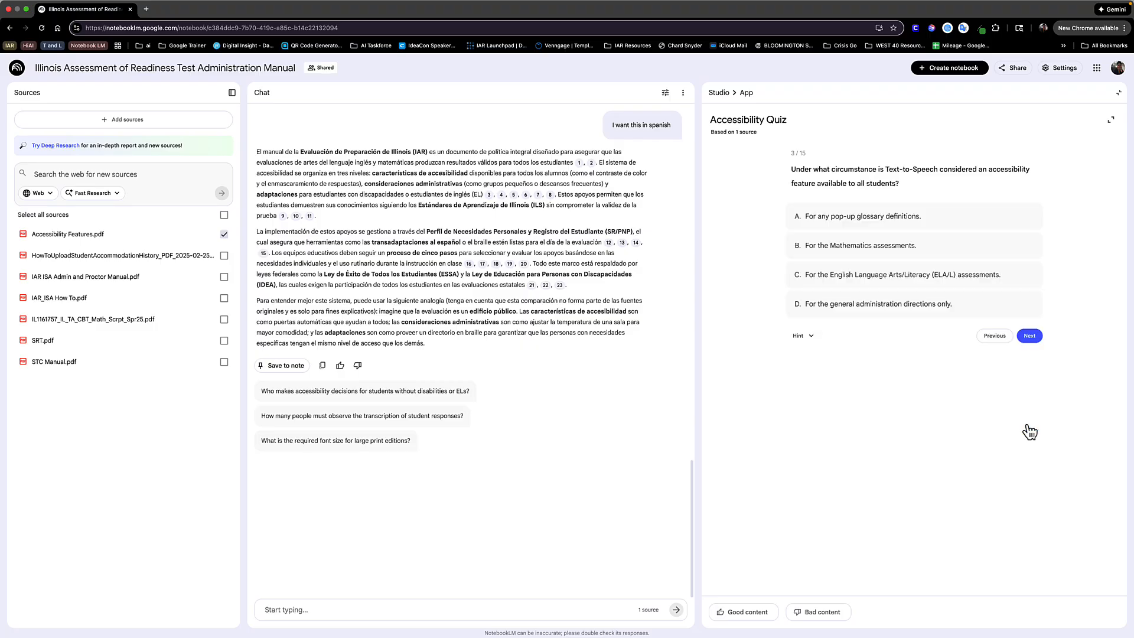
{"action": "left_click", "coordinate": [933, 309]}
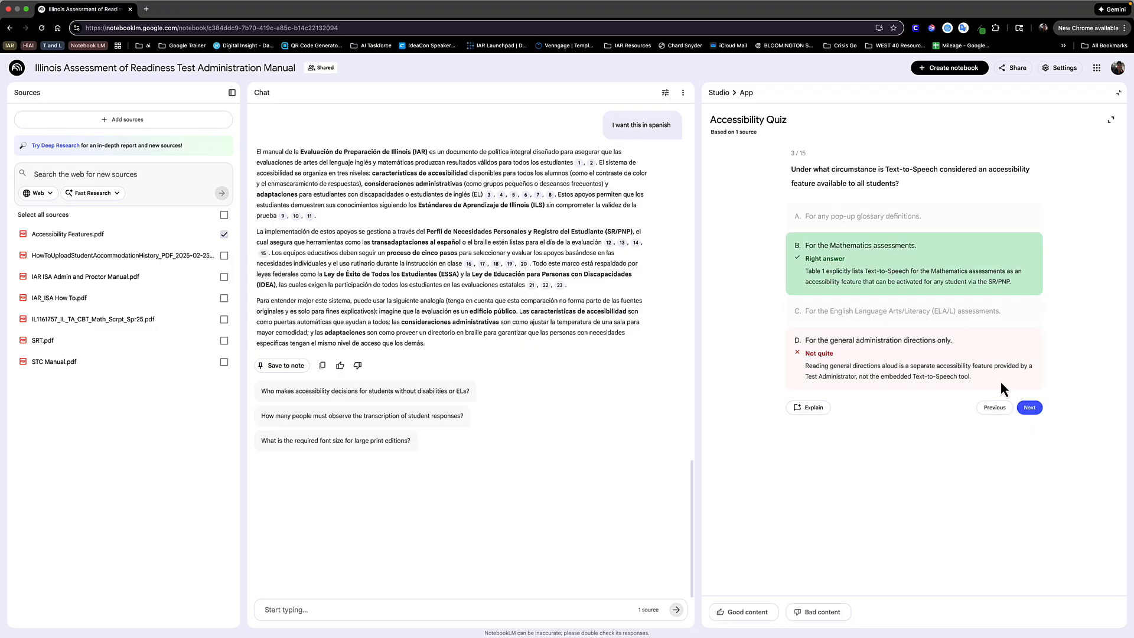
{"action": "left_click", "coordinate": [1033, 409]}
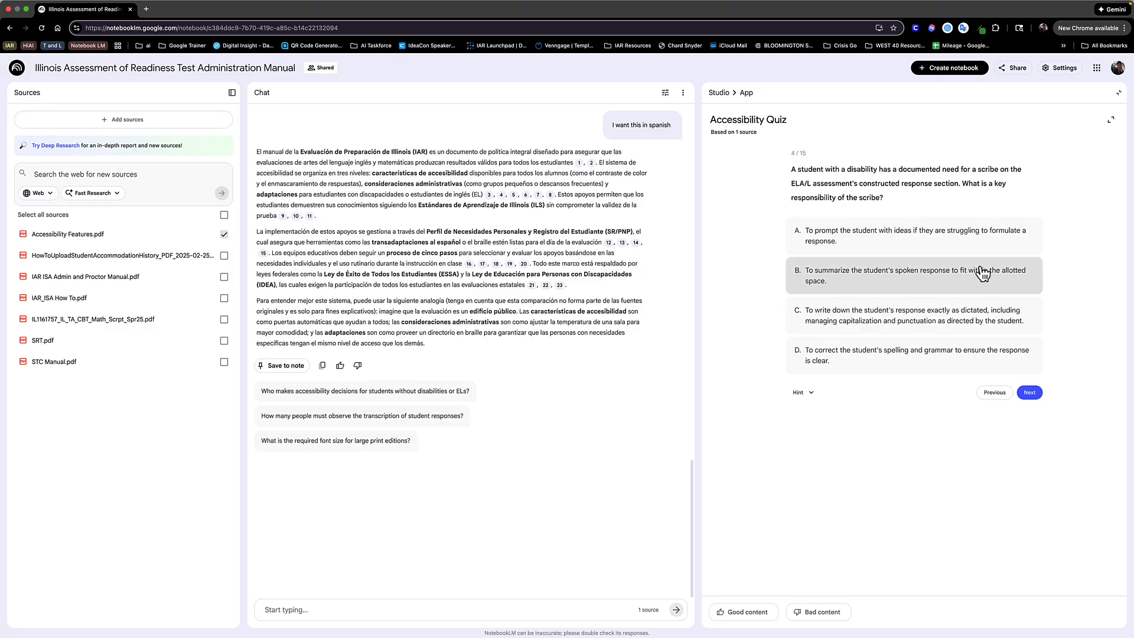
{"action": "left_click", "coordinate": [994, 235]}
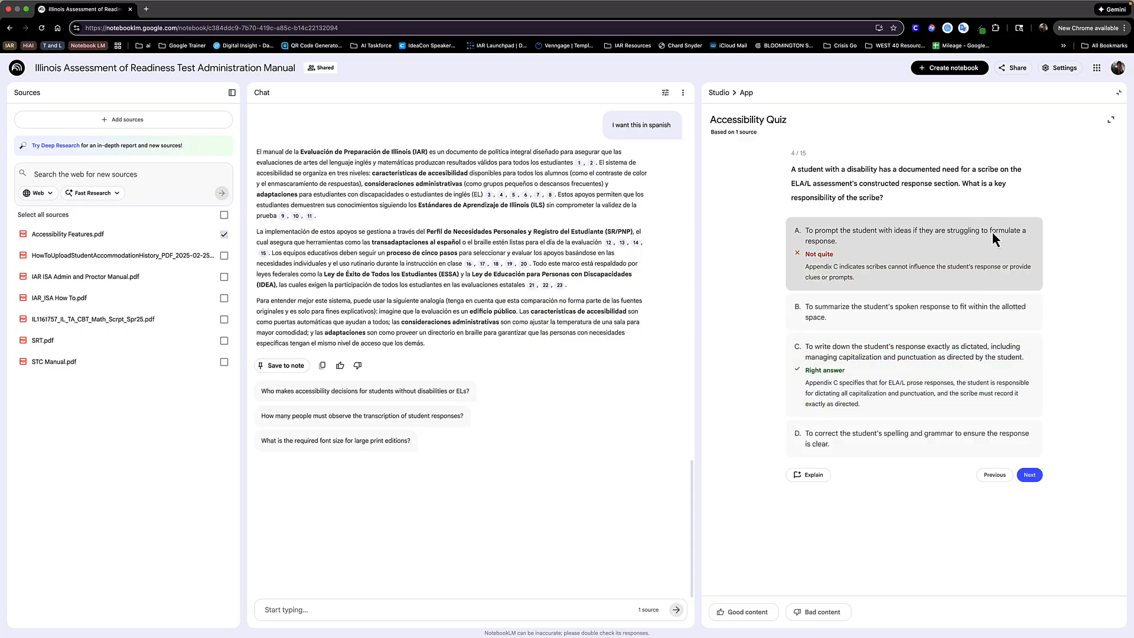
{"action": "left_click", "coordinate": [1030, 475]}
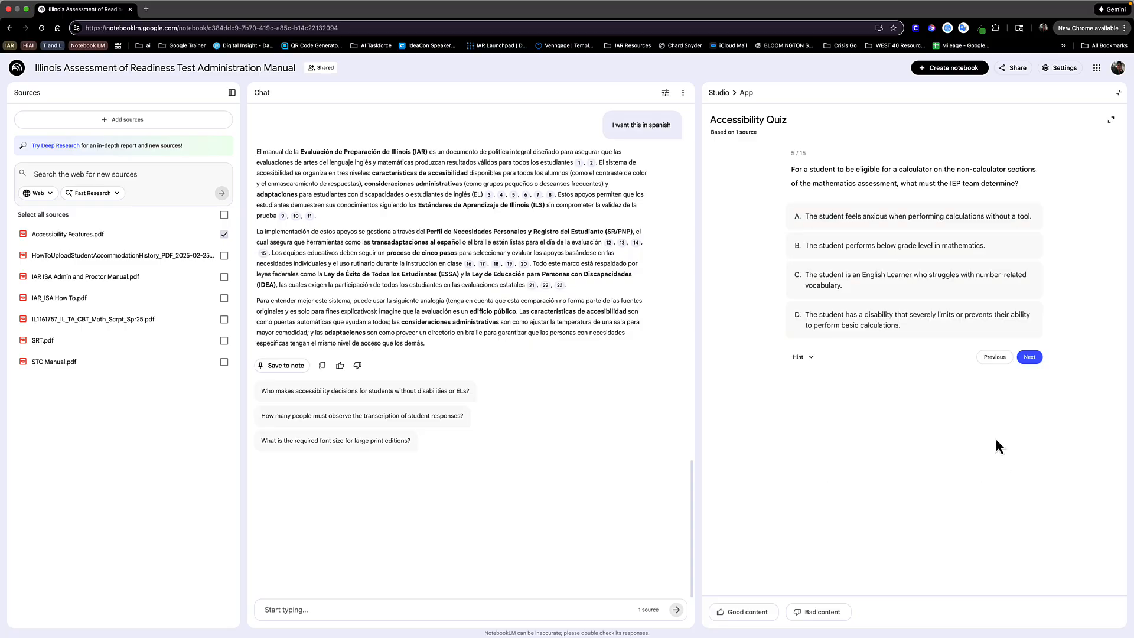
{"action": "left_click", "coordinate": [970, 322]}
{"action": "left_click", "coordinate": [1029, 404]}
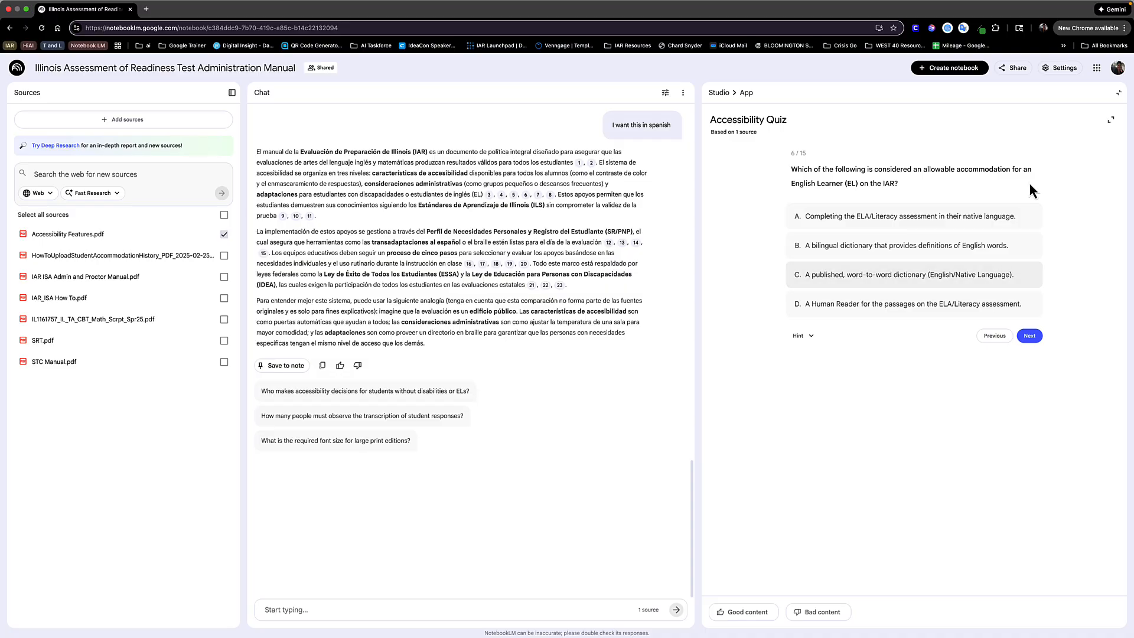
{"action": "left_click", "coordinate": [1118, 94]}
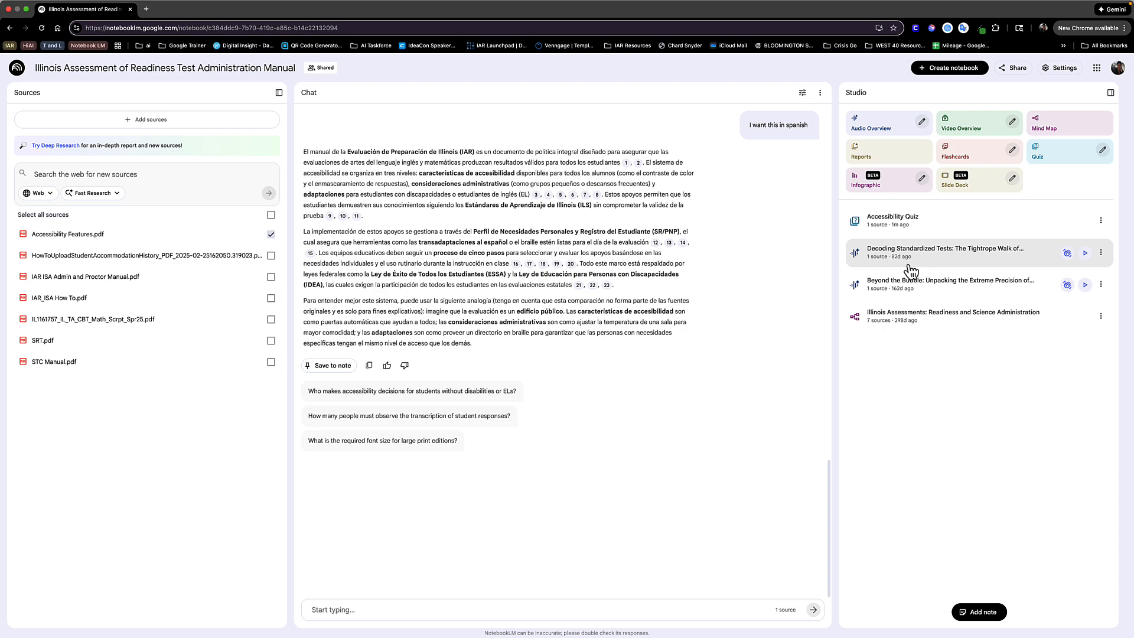
- Play and pause the "Decoding Standardized Tests" audio overview, and open it in interactive mode
{"action": "left_click", "coordinate": [1085, 255]}
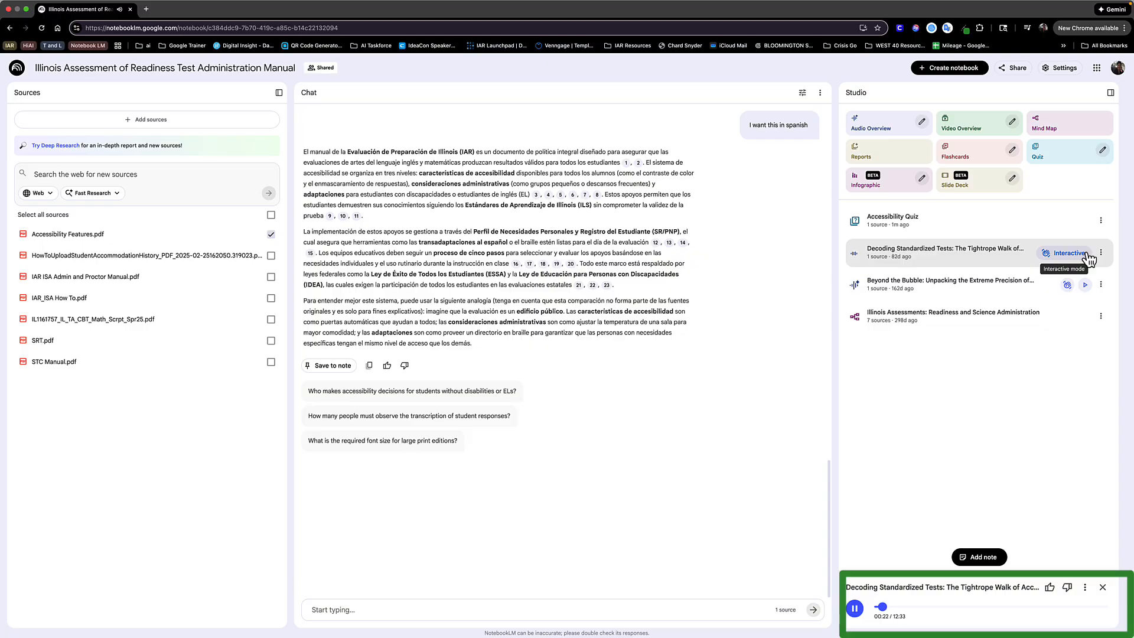
{"action": "left_click", "coordinate": [855, 609]}
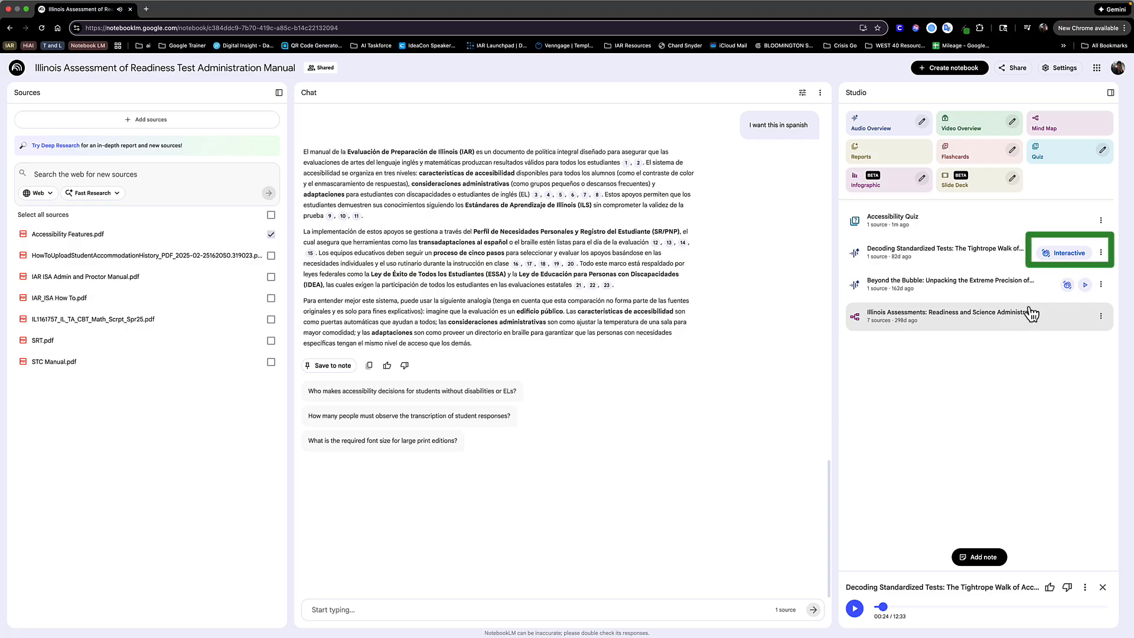
{"action": "left_click", "coordinate": [1074, 253]}
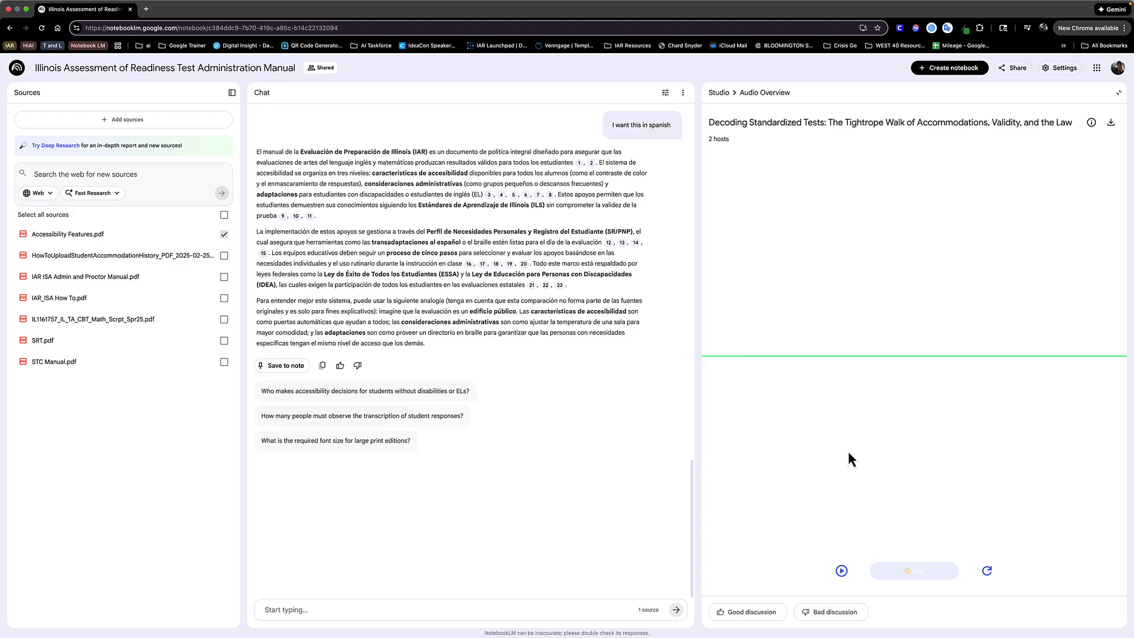
- Play the "Decoding Standardized Tests" audio overview in interactive mode, try to join the conversation, and pause playback
{"action": "left_click", "coordinate": [841, 570]}
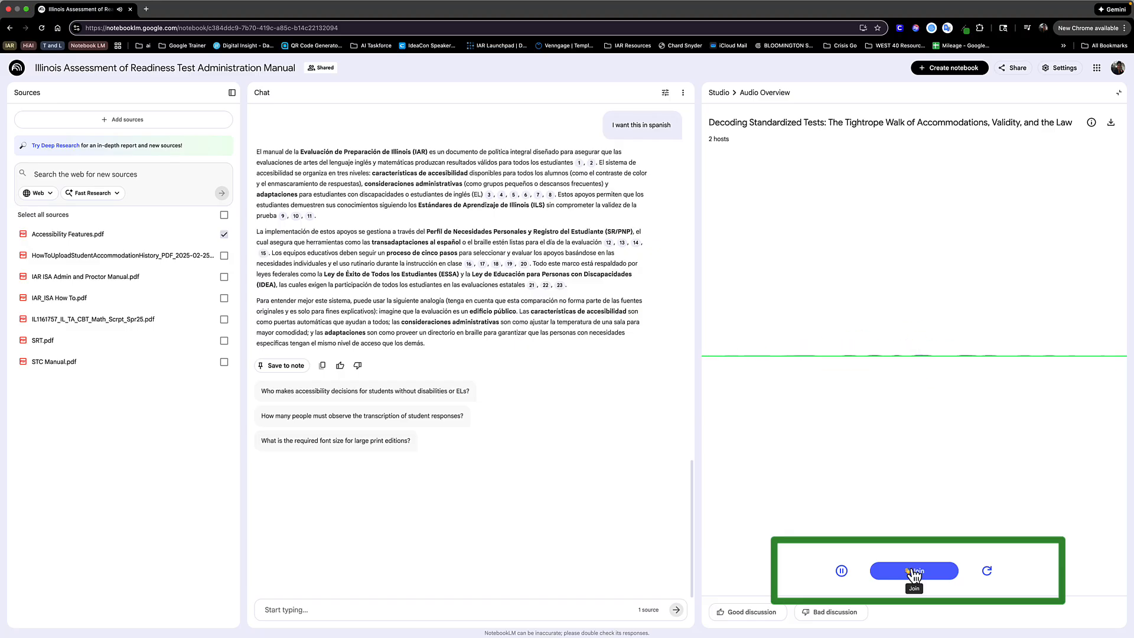
{"action": "left_click", "coordinate": [912, 571]}
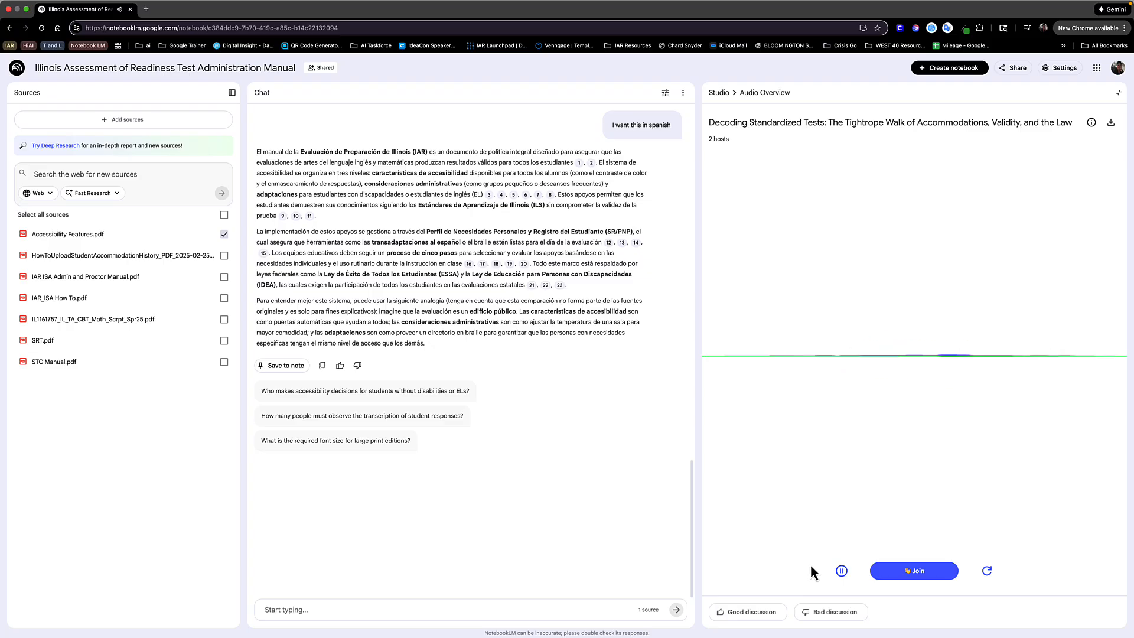
{"action": "left_click", "coordinate": [841, 571]}
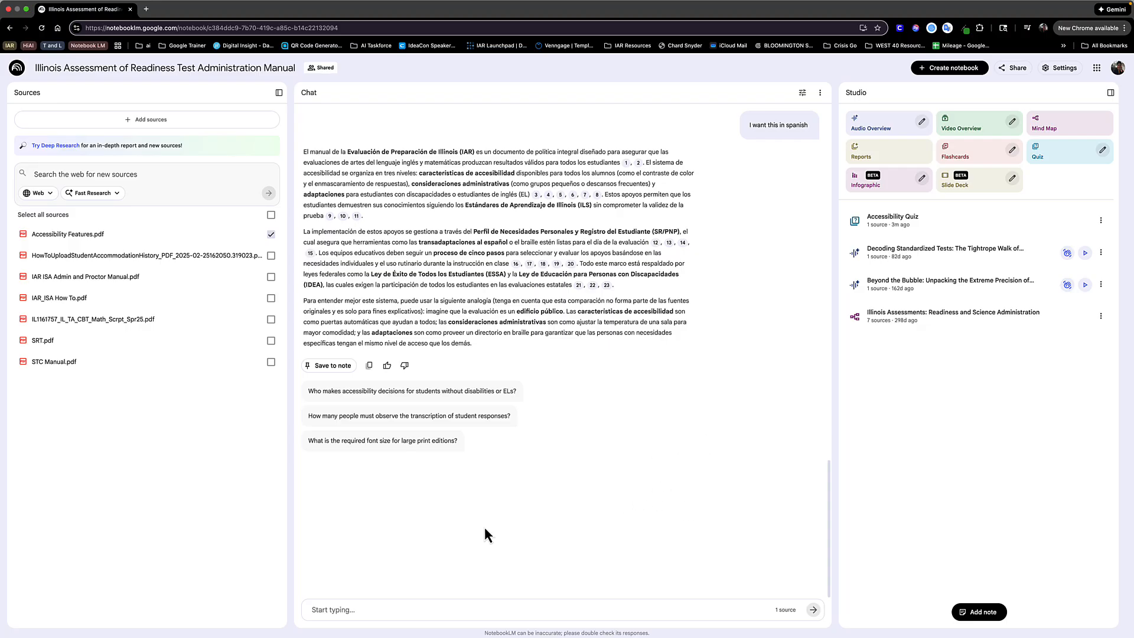
- Save the Spanish chat response as a note, open that note, and convert it to a source
{"action": "left_click", "coordinate": [333, 365]}
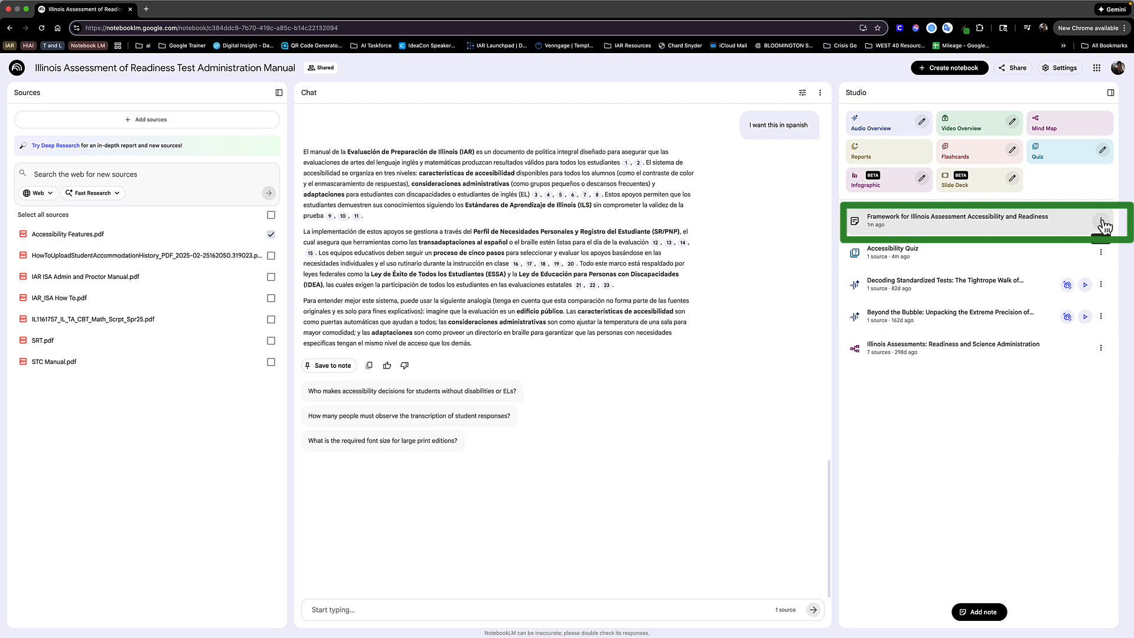
{"action": "left_click", "coordinate": [1011, 229]}
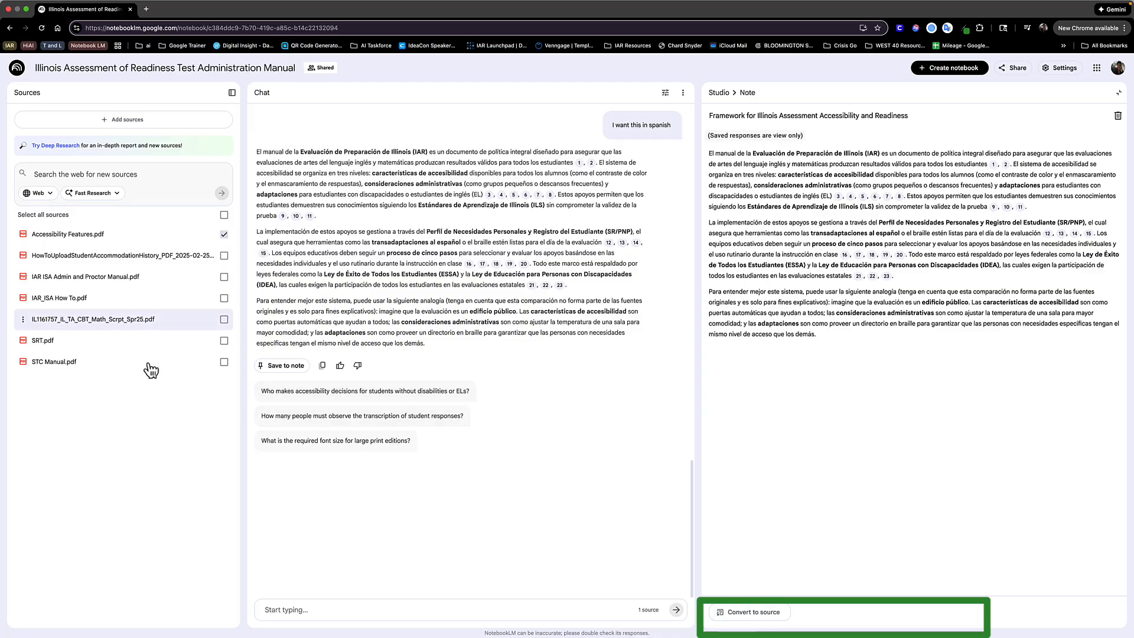
{"action": "left_click", "coordinate": [740, 613]}
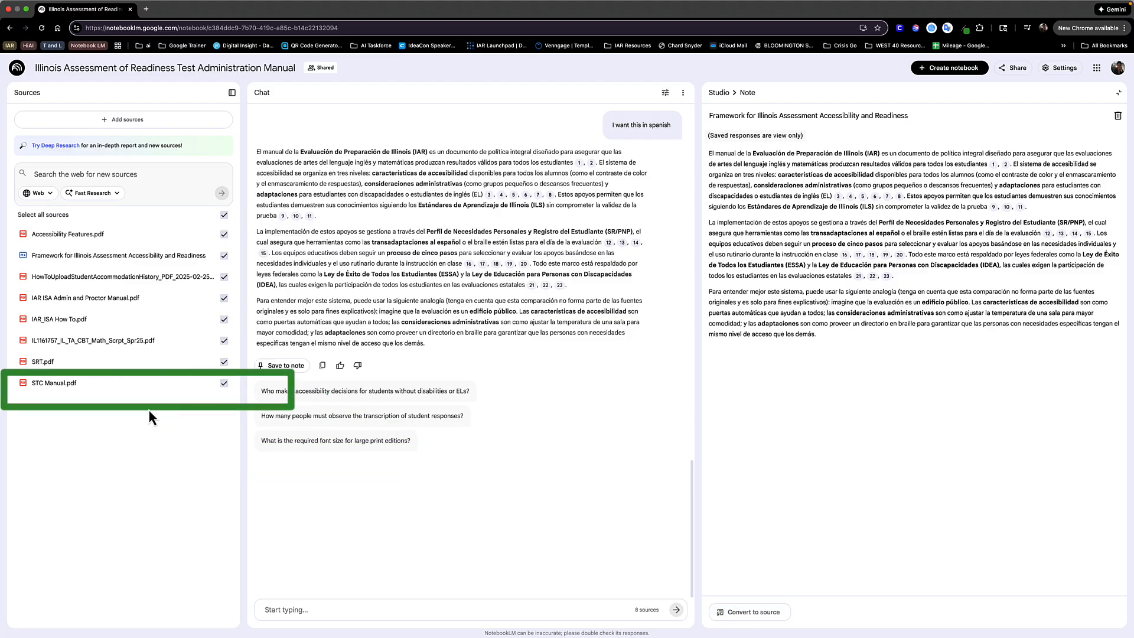
- Deselect all sources, close the open note, and select only STC Manual.pdf as the source
{"action": "left_click", "coordinate": [225, 214]}
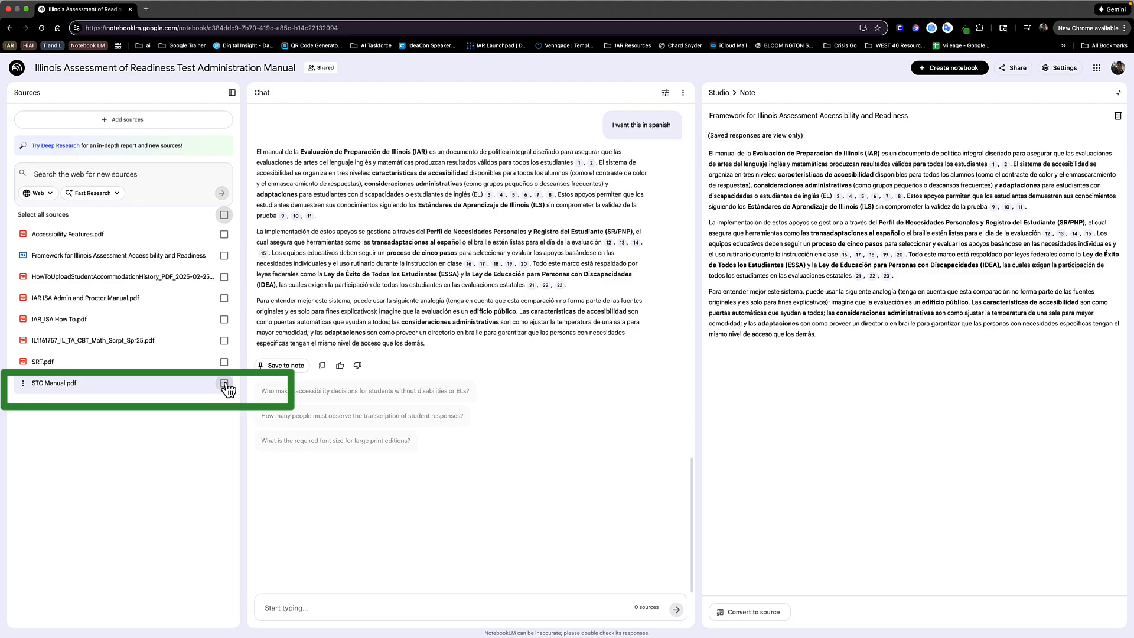
{"action": "left_click", "coordinate": [1118, 94]}
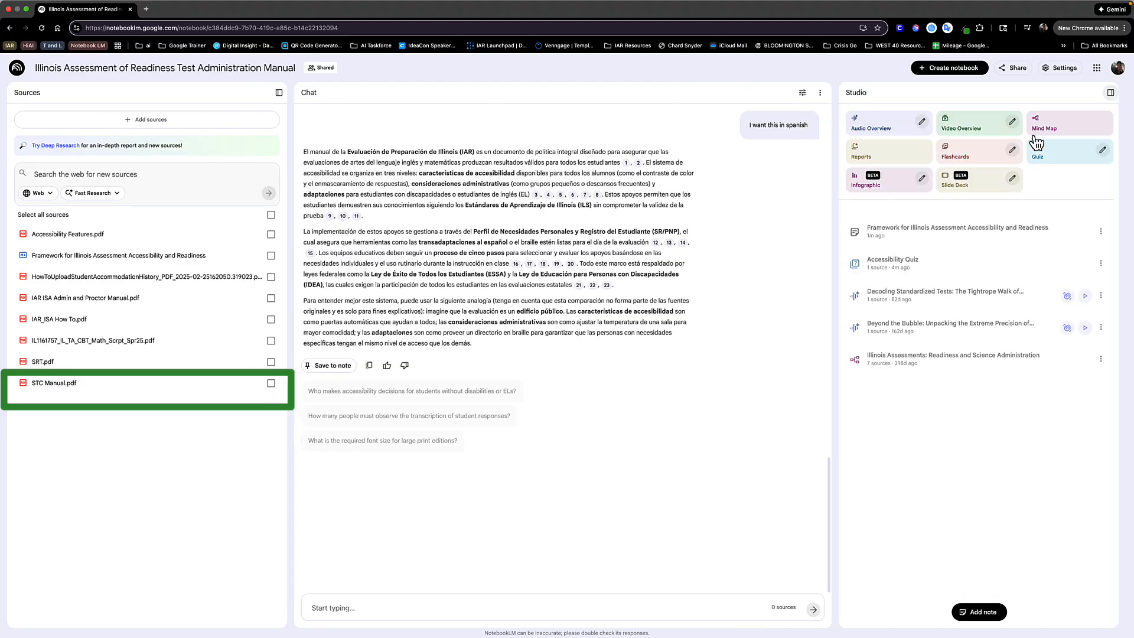
{"action": "left_click", "coordinate": [271, 383]}
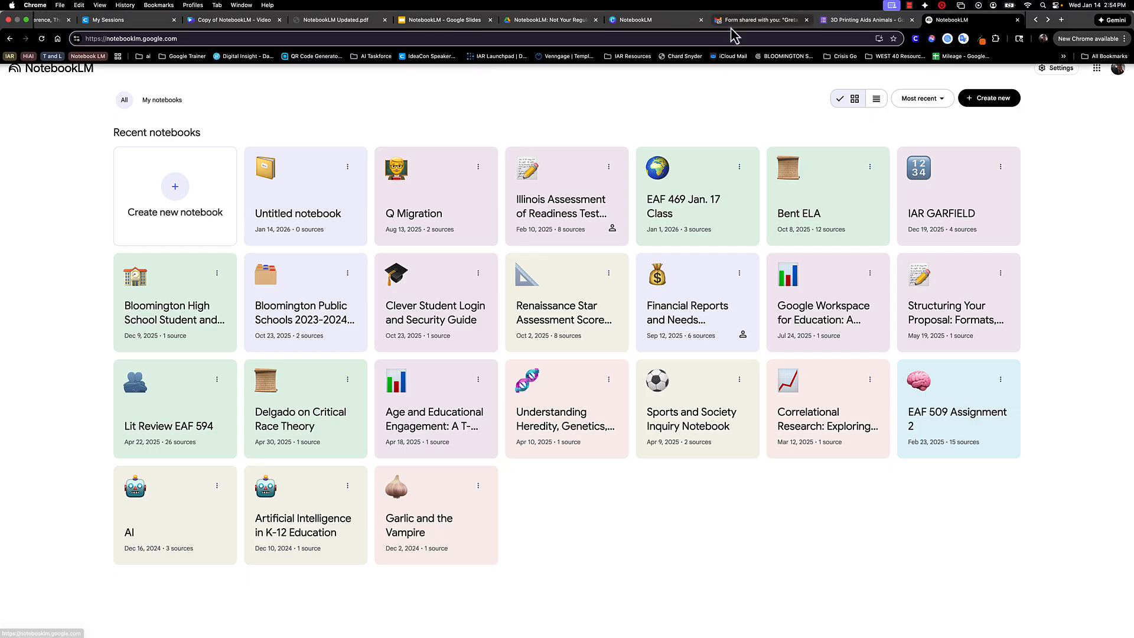
- Search Google for "notebooklm" in a new browser tab
{"action": "left_click", "coordinate": [1062, 21]}
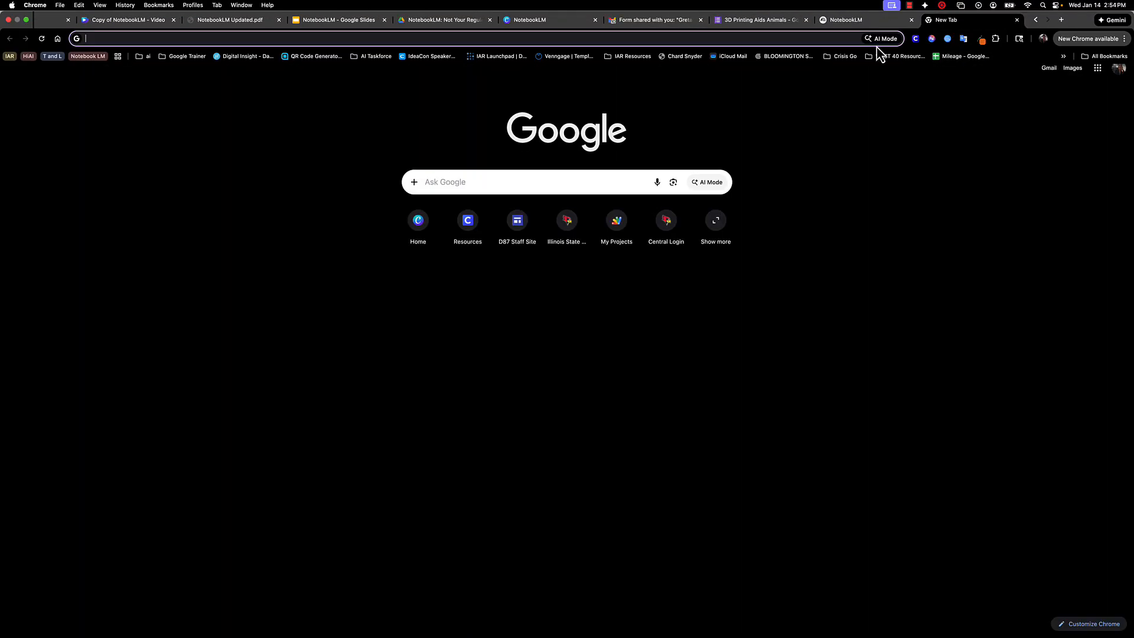
{"action": "left_click", "coordinate": [853, 42]}
{"action": "type", "text": "noteo"}
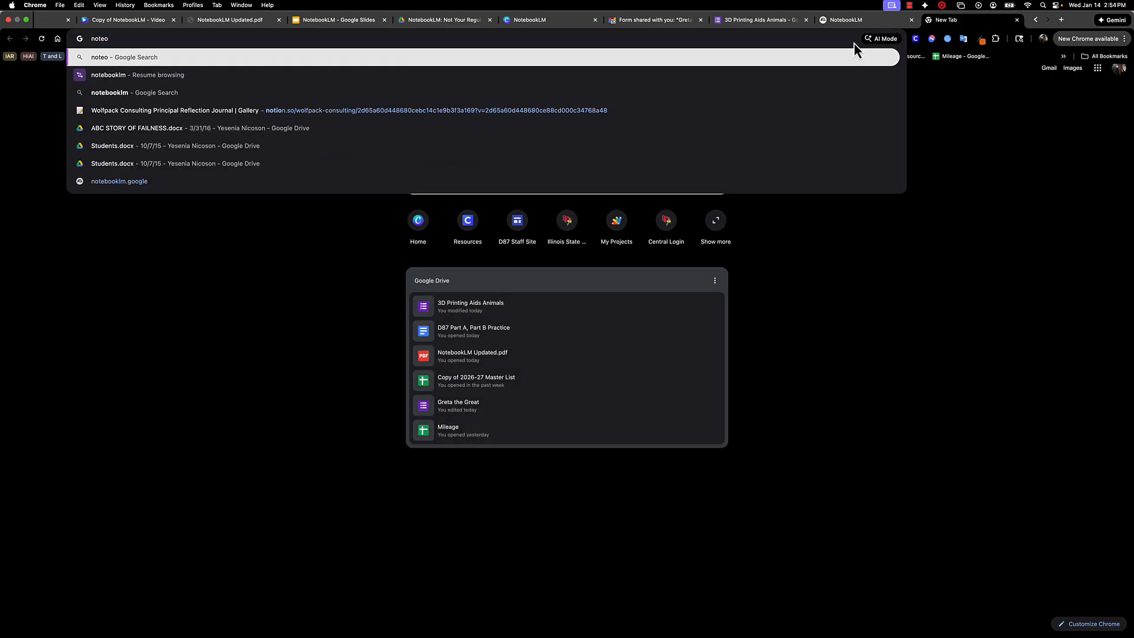
{"action": "key", "text": "BackSpace"}
{"action": "type", "text": "b"}
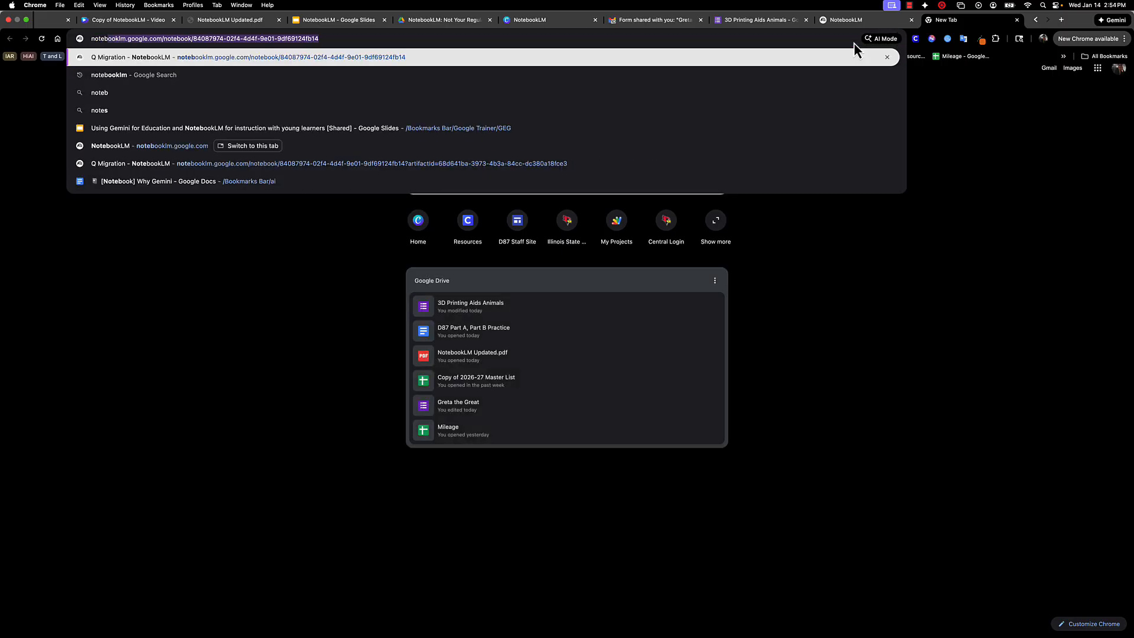
{"action": "type", "text": "ooklm"}
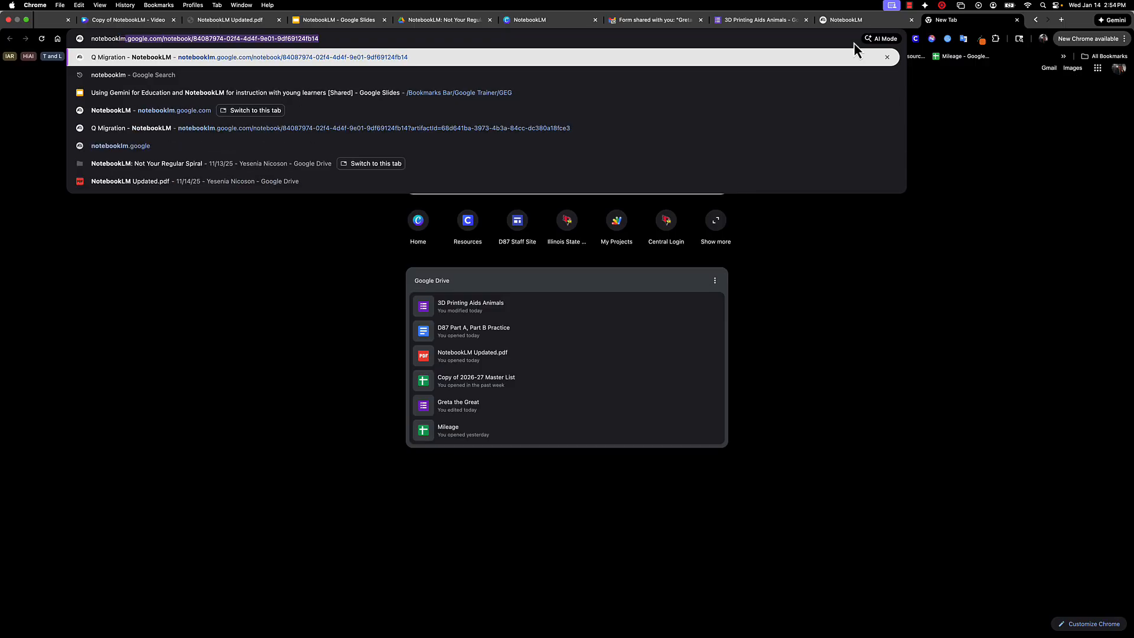
{"action": "key", "text": "Delete"}
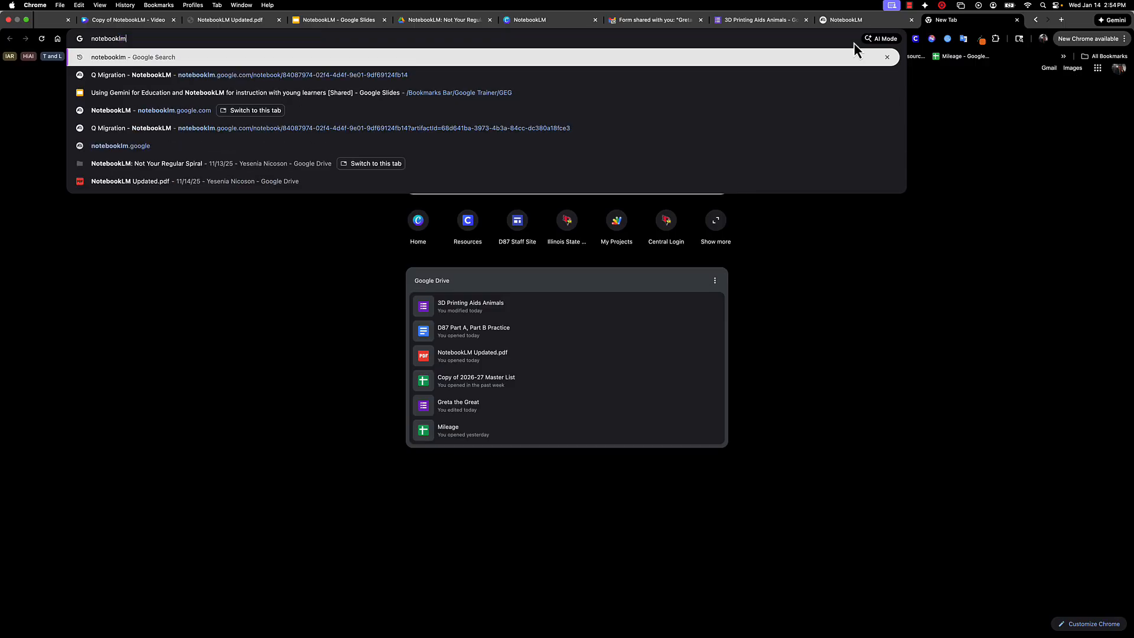
{"action": "key", "text": "Return"}
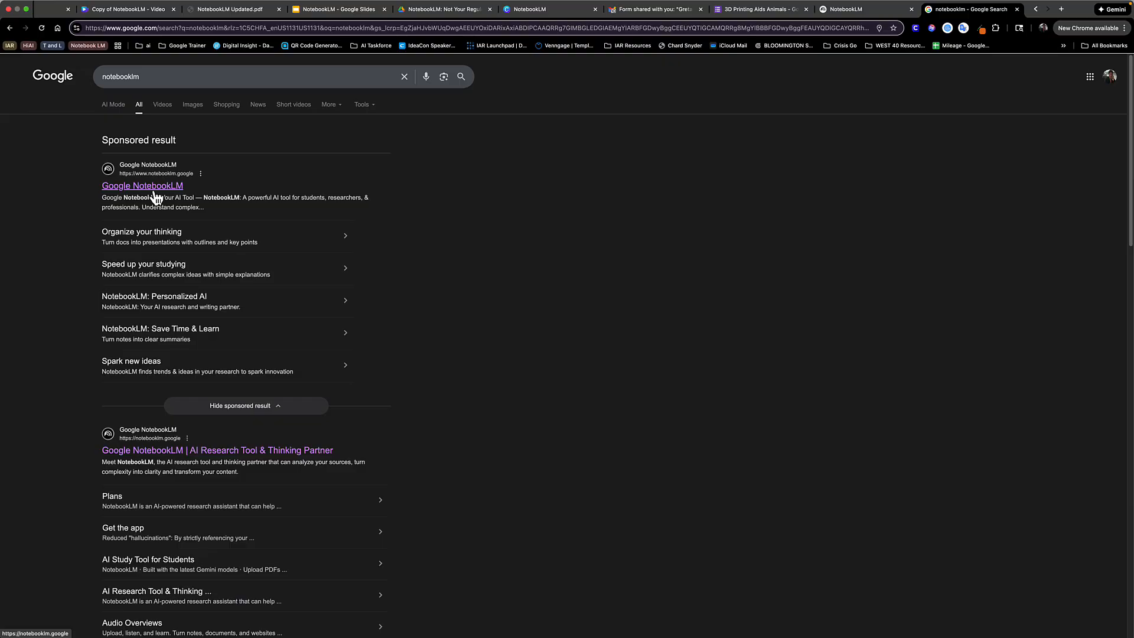
- Launch NotebookLM from the sponsored Google NotebookLM search result and create a new notebook
{"action": "left_click", "coordinate": [155, 188]}
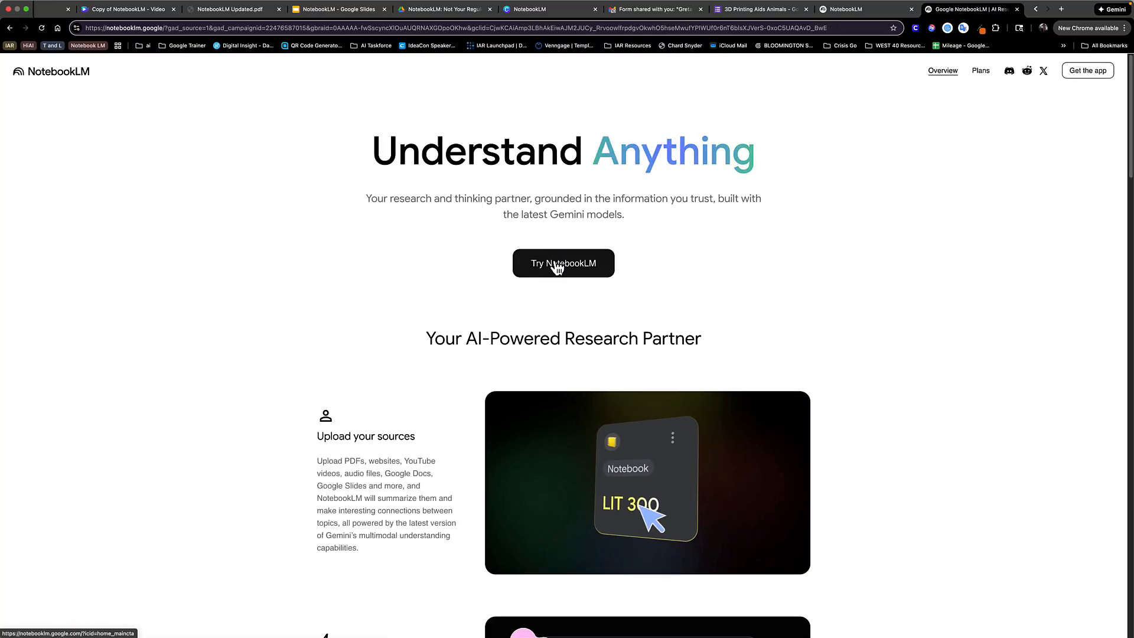
{"action": "left_click", "coordinate": [557, 268]}
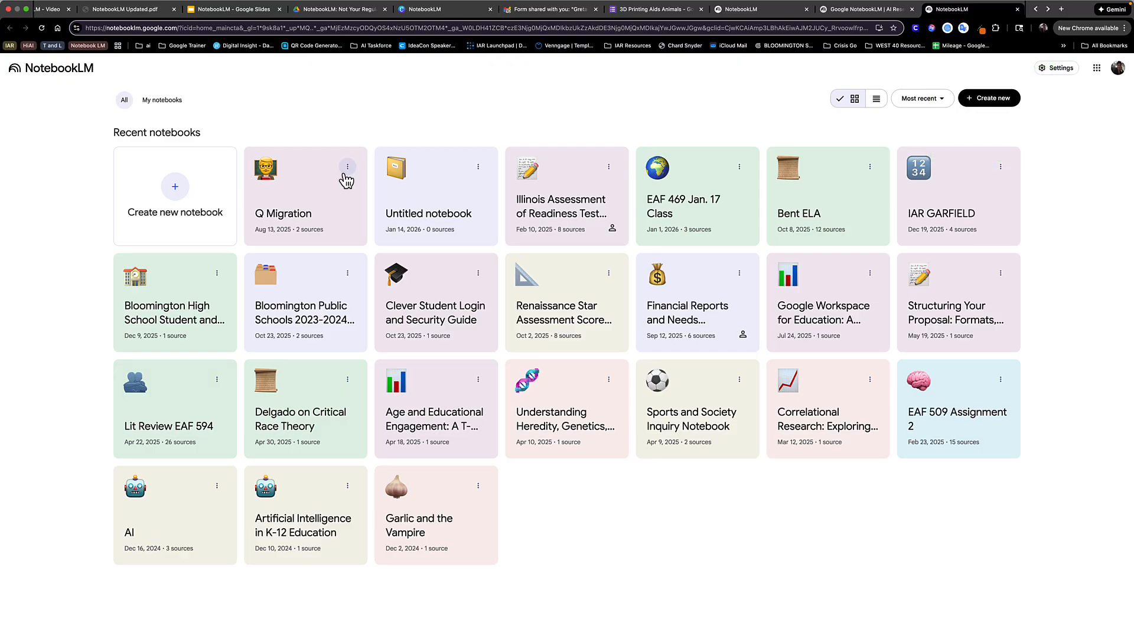
{"action": "left_click", "coordinate": [177, 189]}
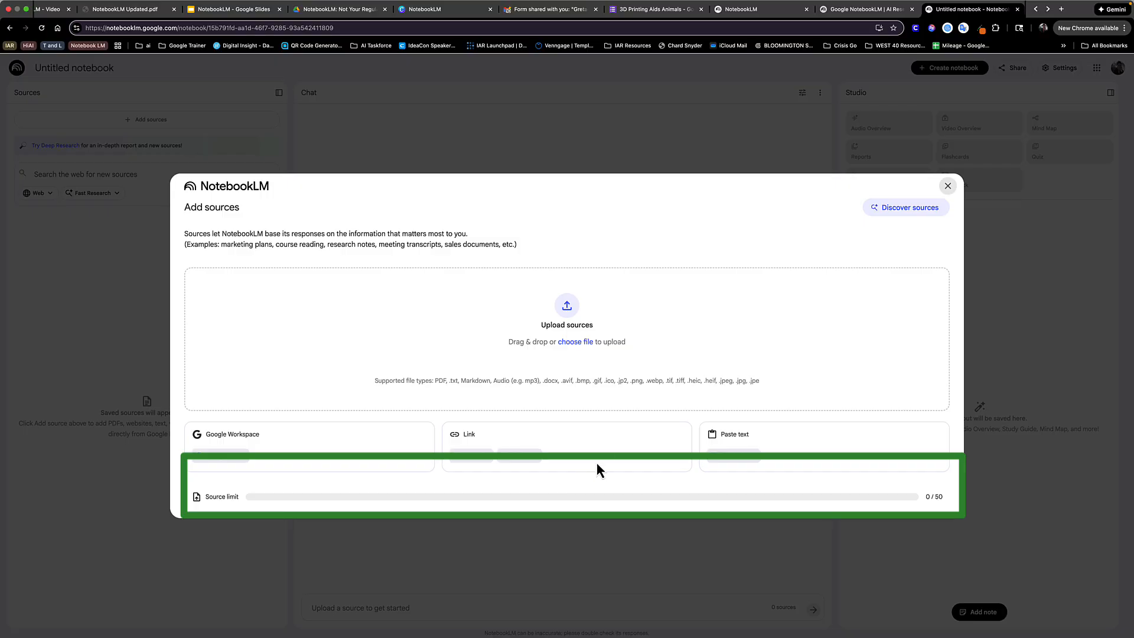
- Upload Greta the Great 2.png, NotebookLM Updated.pdf and the 2.07.58 PM screenshot from the Desktop as sources for the new notebook
{"action": "left_click", "coordinate": [588, 348]}
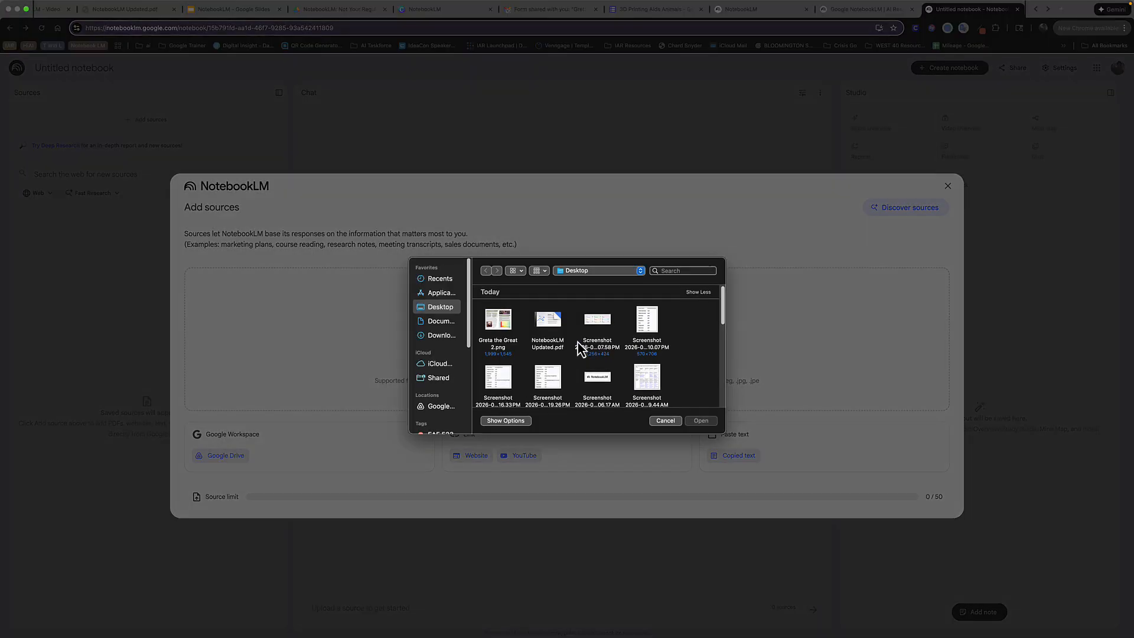
{"action": "left_click", "coordinate": [501, 326]}
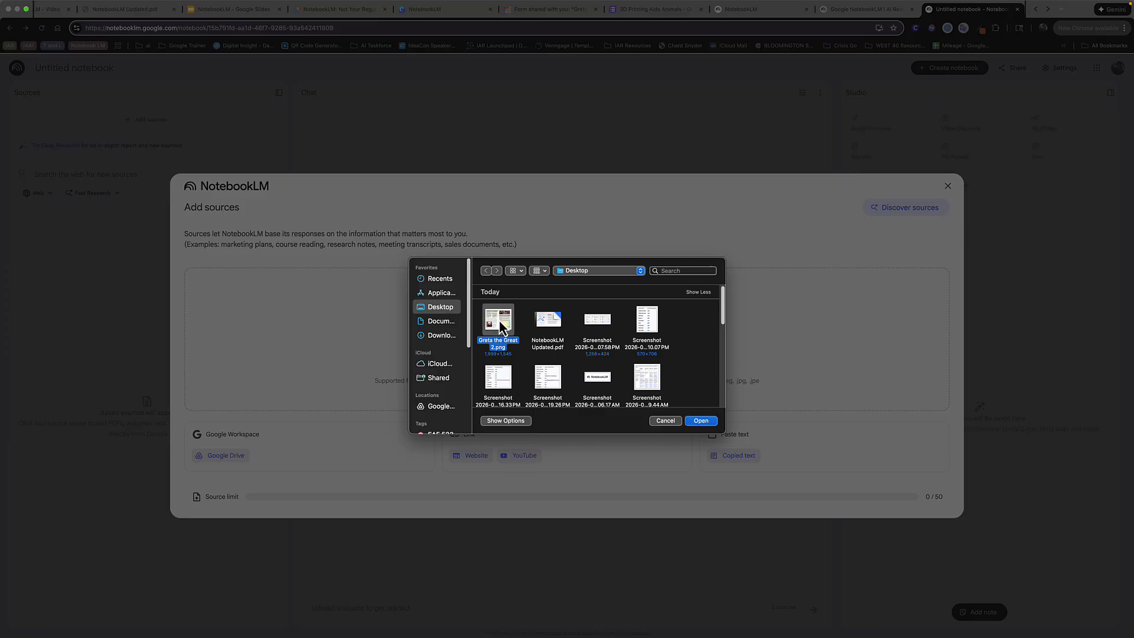
{"action": "left_click", "coordinate": [550, 323], "text": "super"}
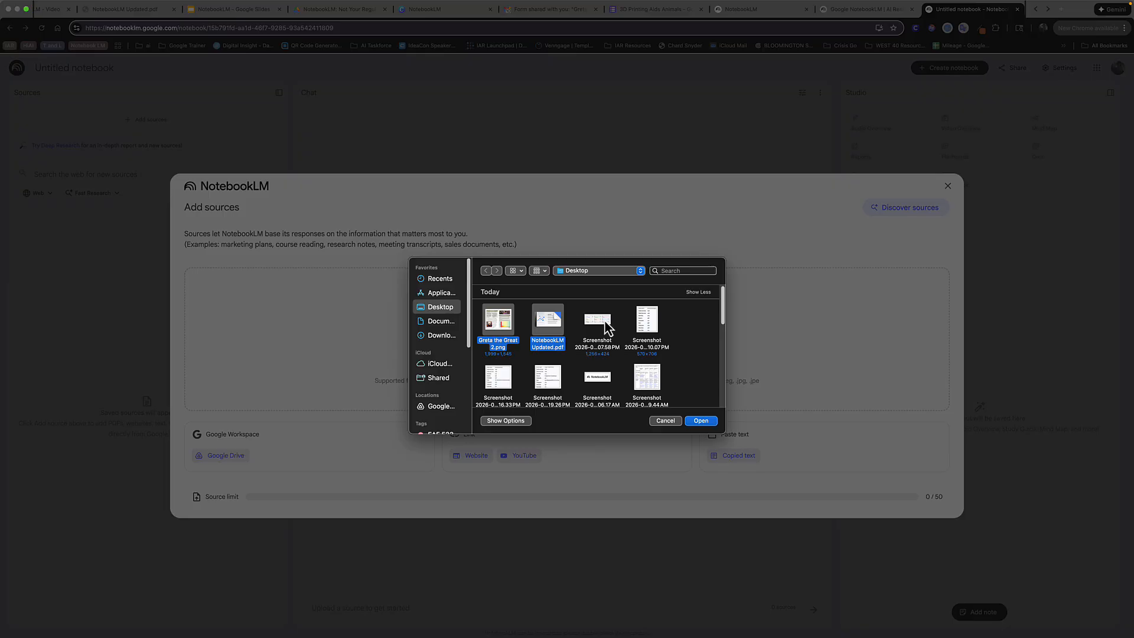
{"action": "left_click", "coordinate": [599, 322], "text": "super"}
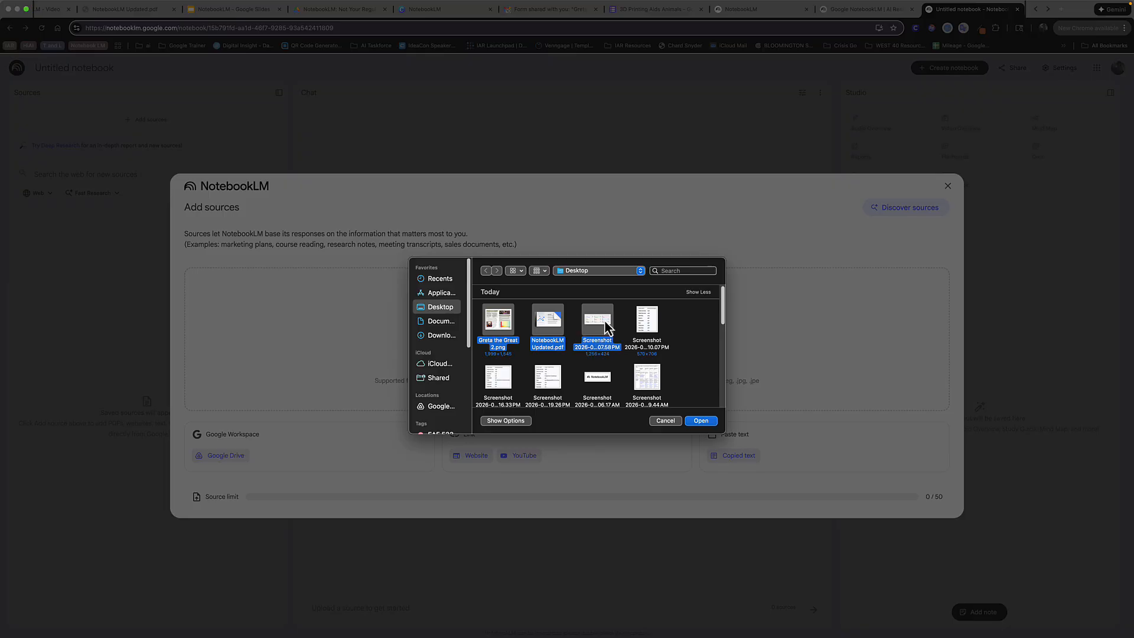
{"action": "left_click", "coordinate": [700, 421]}
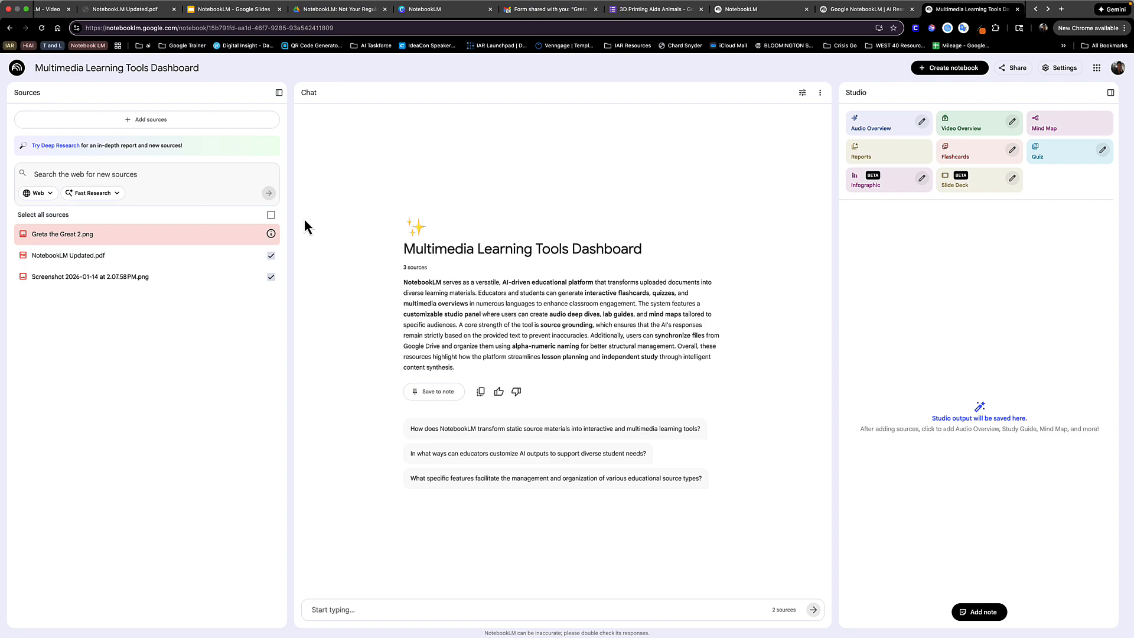
- Configure the notebook's chat with the Learning Guide conversational style, after viewing the Custom option, and save the configuration
{"action": "left_click", "coordinate": [804, 94]}
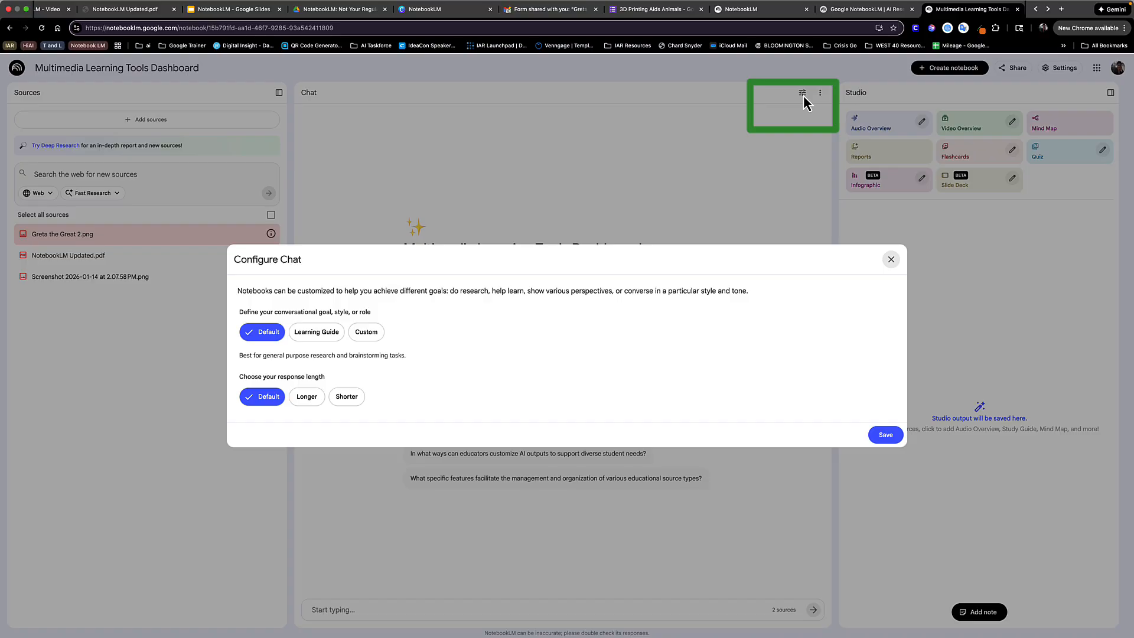
{"action": "left_click", "coordinate": [314, 334]}
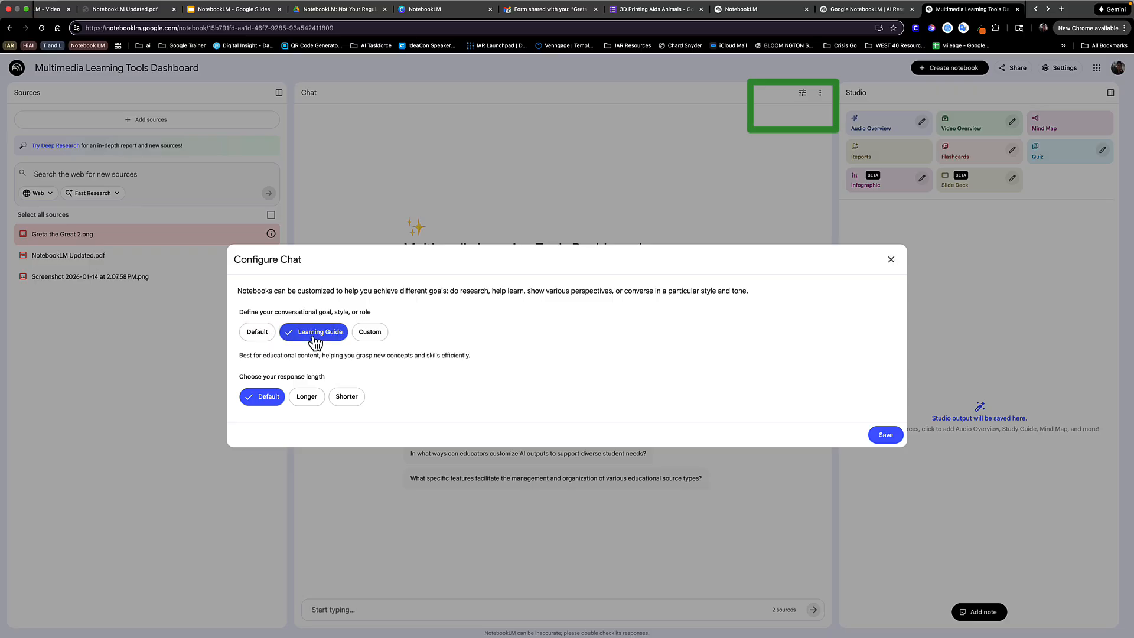
{"action": "left_click", "coordinate": [365, 334]}
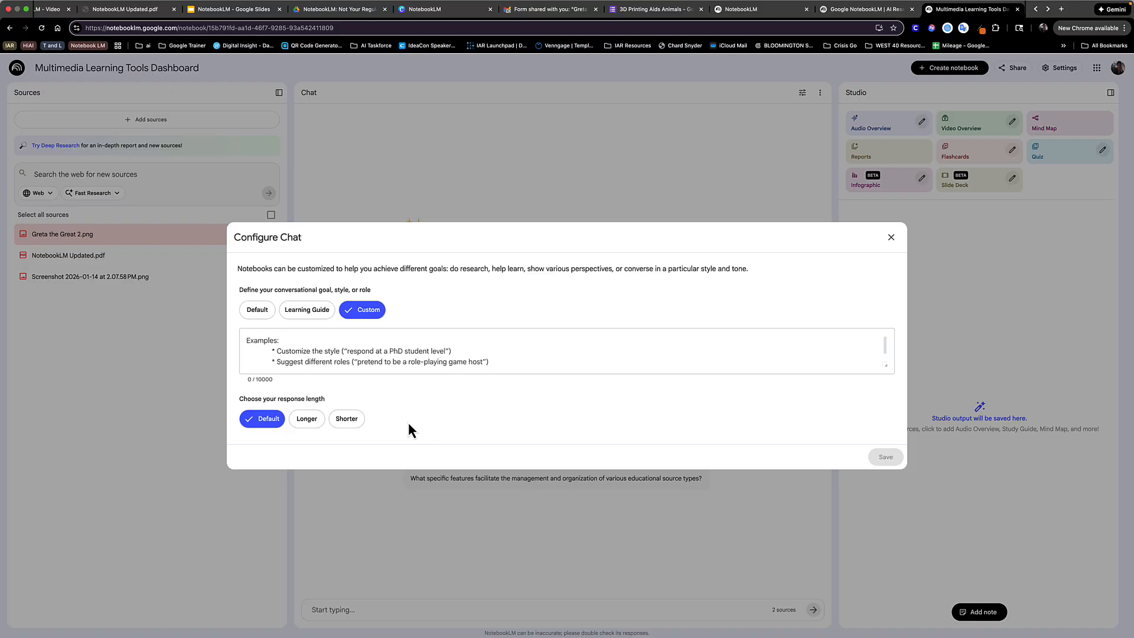
{"action": "left_click", "coordinate": [310, 310]}
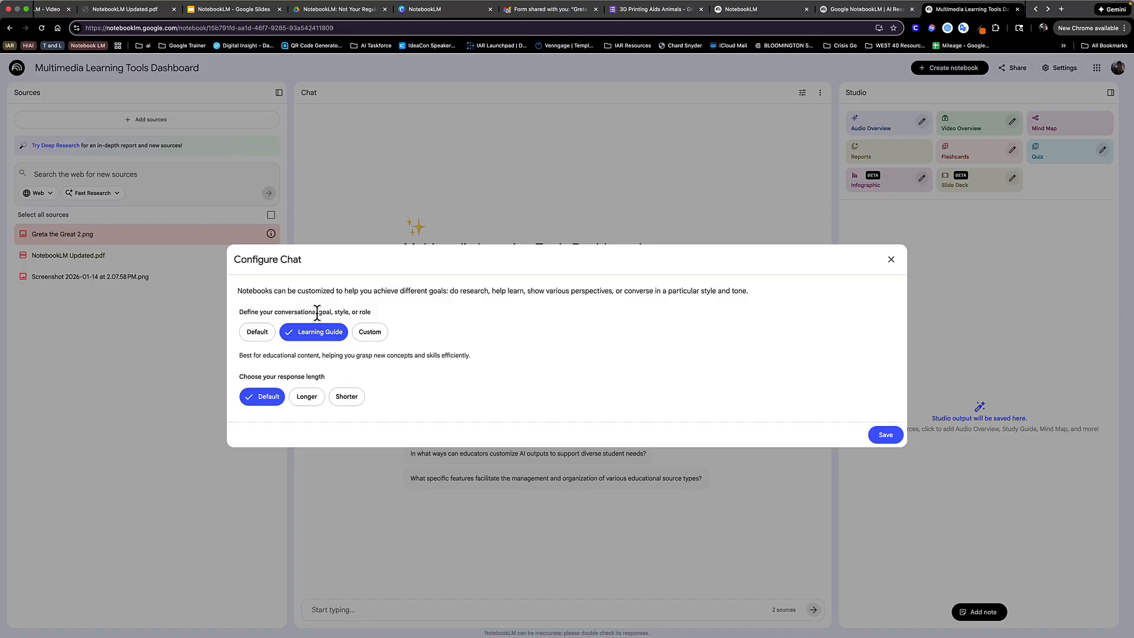
{"action": "left_click", "coordinate": [885, 435]}
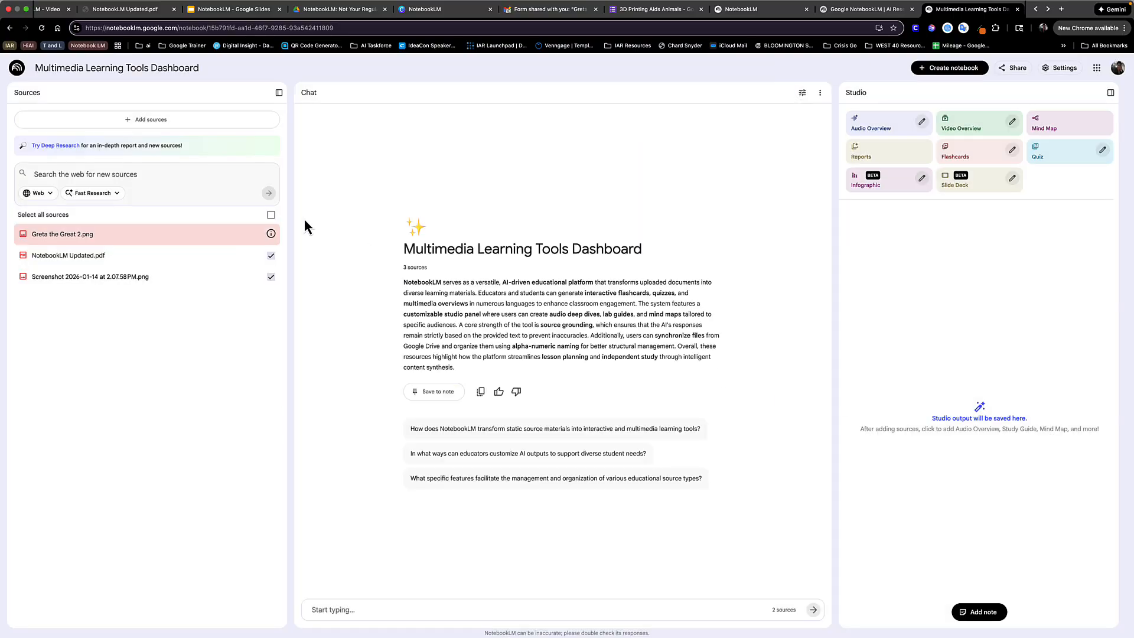